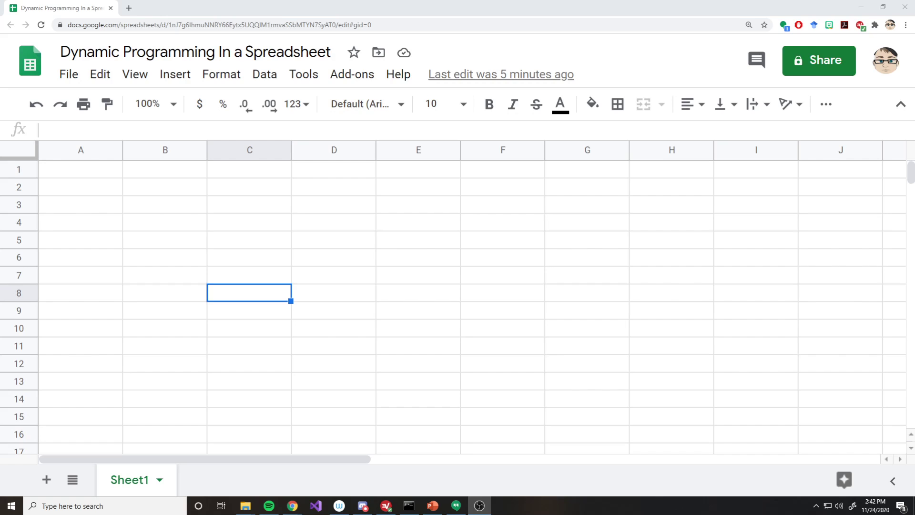
- Put the Fibonacci label in A1 and enter 1 in both B1 and C1
left_click(86, 177)
type("Fibonacci")
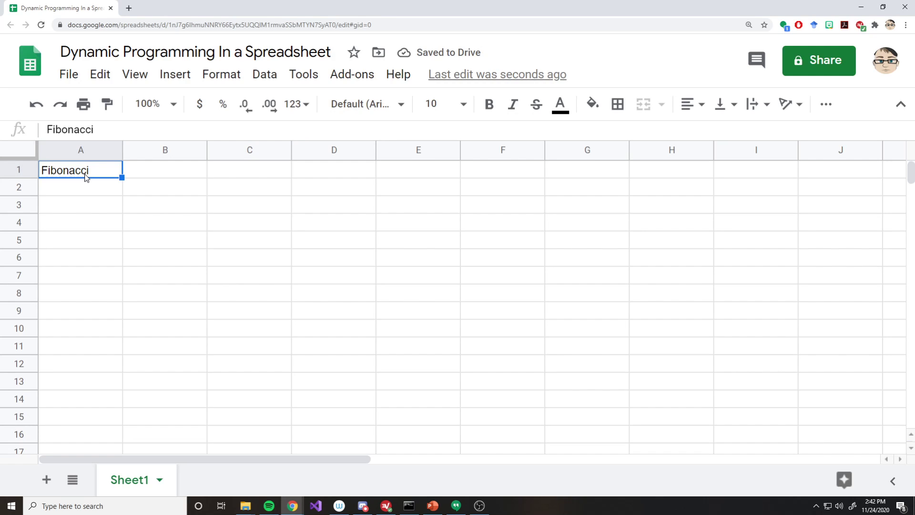
key("Right")
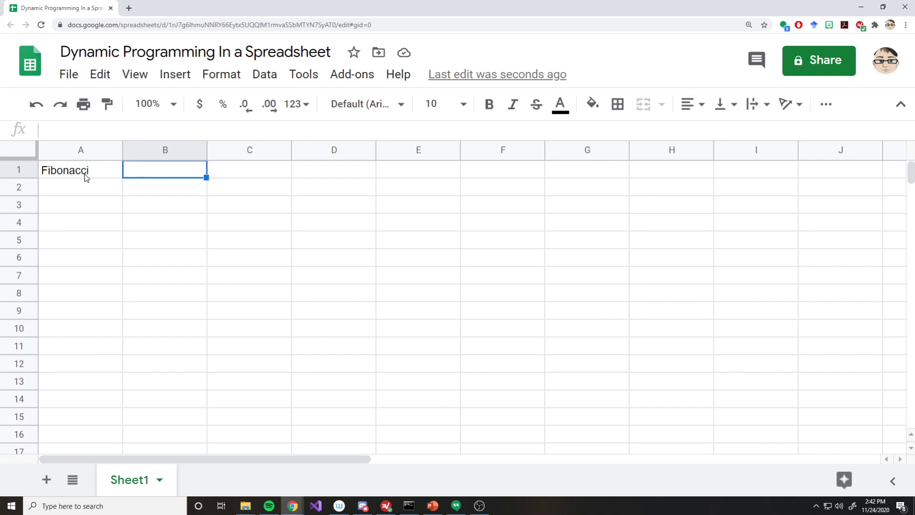
type("1")
key("Right")
type("1")
key("Right")
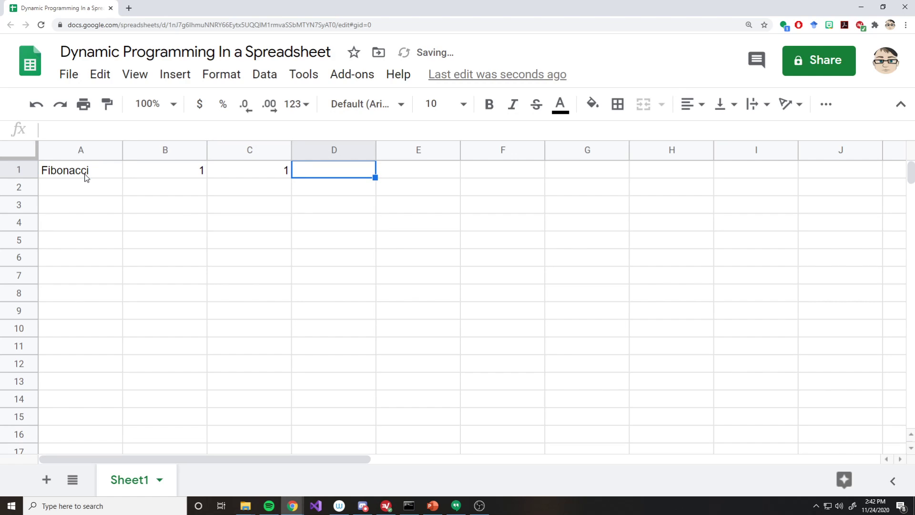
- Enter =C1+B1 in D1 so it shows 2
type("=")
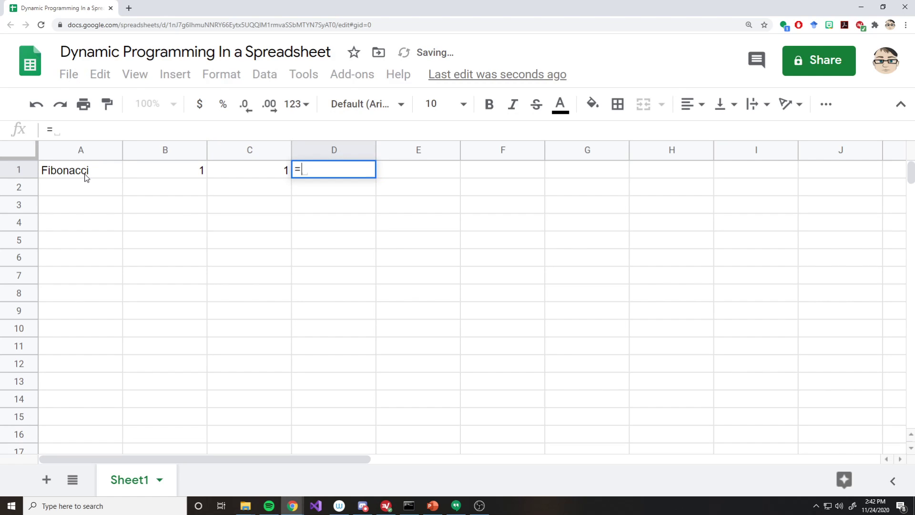
key("Left")
type("=")
key("BackSpace")
type("+")
key("Left")
key("Left")
key("Return")
- Copy D1's formula across E1:Z1 so the sequence reaches 75025 in Z1
key("Up")
key("ctrl+c")
key("Right")
key("shift+Right")
key("shift+Right")
key("shift+Right")
key("shift+Right")
key("shift+Right")
key("shift+Right")
key("shift+Right")
key("shift+Right")
key("shift+Right")
key("shift+Right")
key("shift+Right")
key("shift+Right")
key("shift+Right")
key("shift+Right")
key("shift+Right")
key("shift+Right")
key("shift+Right")
key("shift+Right")
key("shift+Right")
key("shift+Right")
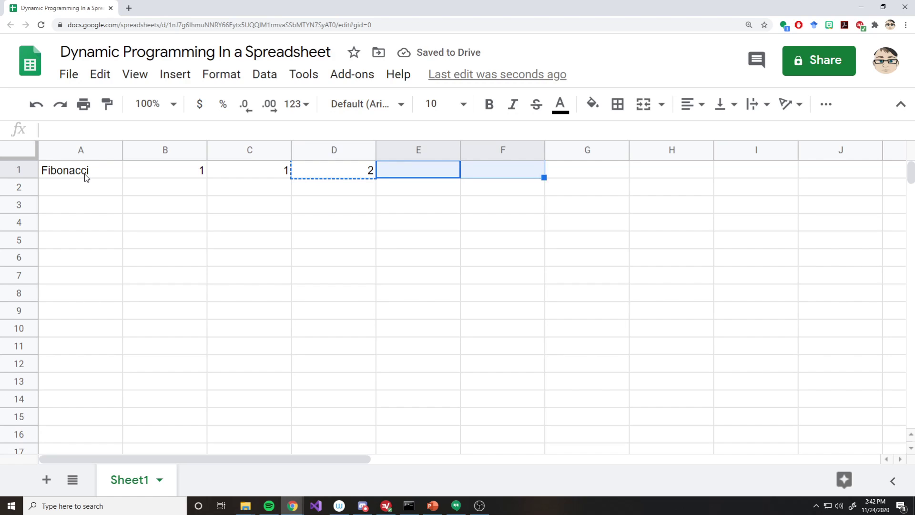
key("ctrl+v")
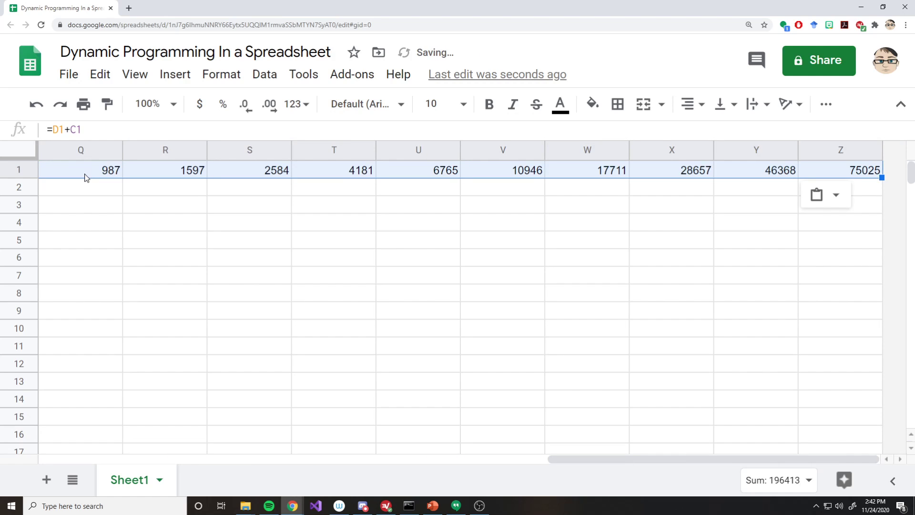
key("Left")
key("Right")
key("Right")
key("Right")
key("Right")
key("Right")
key("Right")
key("Right")
key("Right")
key("Right")
key("Right")
key("Right")
key("Right")
key("Right")
key("Right")
key("Right")
key("Right")
key("Right")
key("Right")
key("Right")
key("Right")
key("Right")
key("Right")
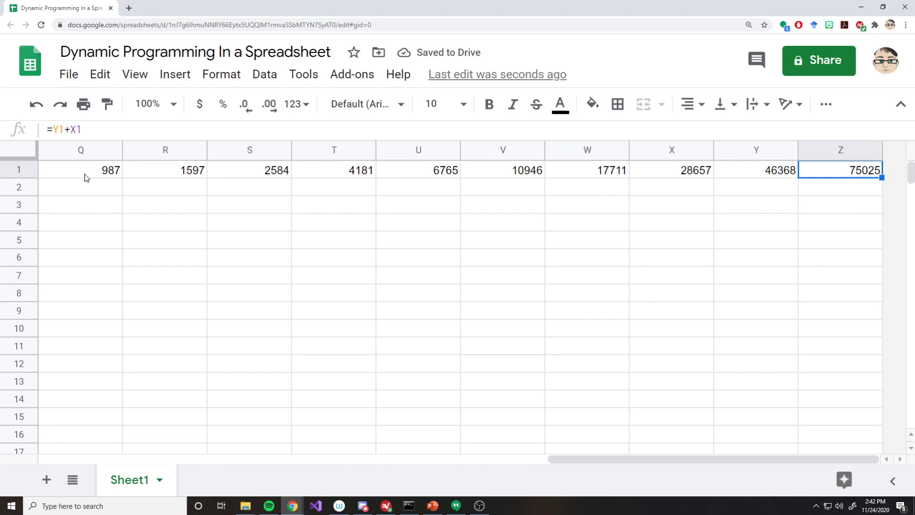
key("Left")
key("Left")
key("Left")
key("Left")
key("Left")
key("Left")
key("Left")
key("Left")
key("Left")
key("Left")
key("Left")
key("Left")
key("Left")
key("Left")
key("Left")
key("Left")
key("Left")
key("ctrl+Left")
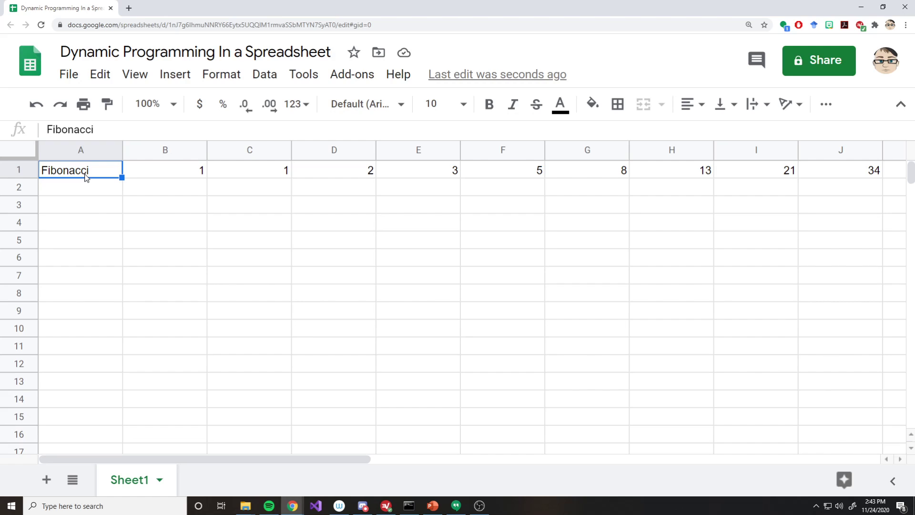
- Label A3 'Job Selection'
key("Down")
key("Down")
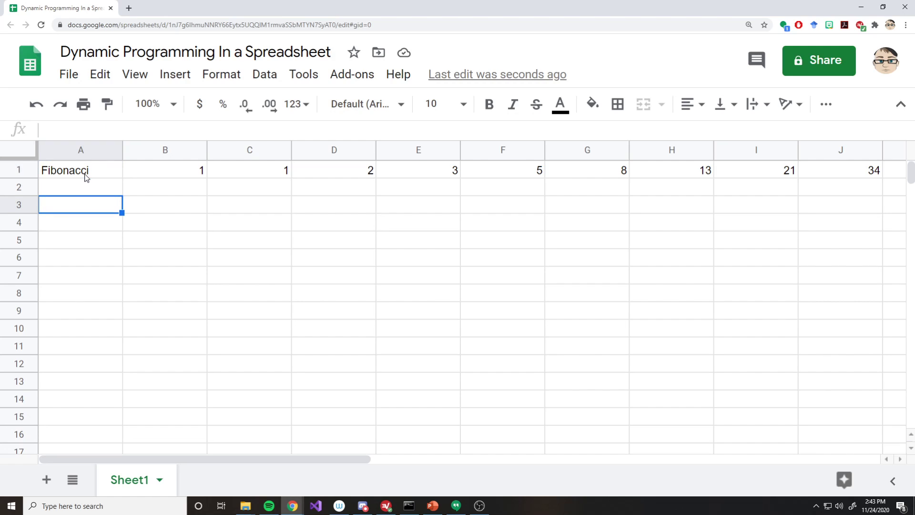
type("Job s")
key("BackSpace")
type("Selc")
key("BackSpace")
type("ection")
key("Tab")
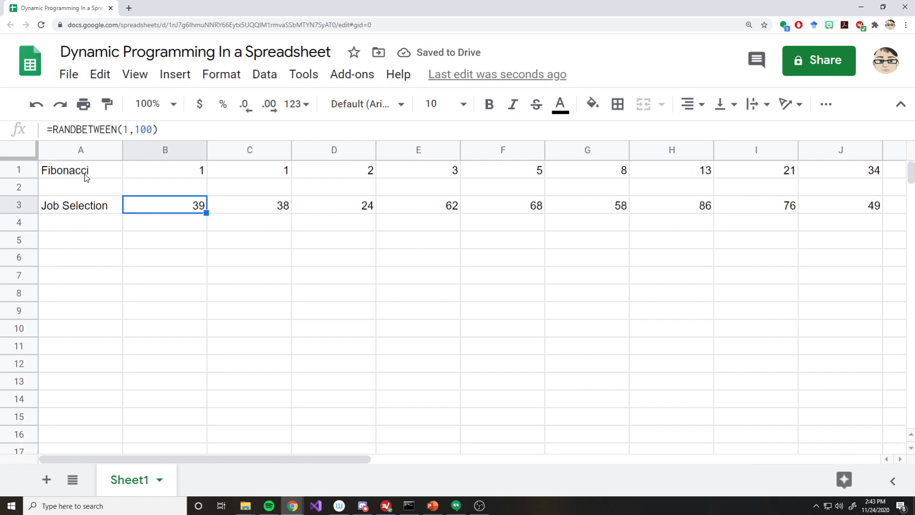
- Copy the random numbers in B3:Z3 and paste them back as values only
key("shift+Right")
key("shift+Right")
key("shift+Right")
key("shift+Right")
key("shift+Right")
key("shift+Right")
key("shift+Right")
key("shift+Right")
key("shift+Right")
key("shift+Right")
key("shift+Right")
key("shift+Right")
key("shift+Right")
key("shift+Right")
key("shift+Right")
key("shift+Right")
key("shift+Right")
key("shift+Right")
key("shift+Right")
key("shift+Right")
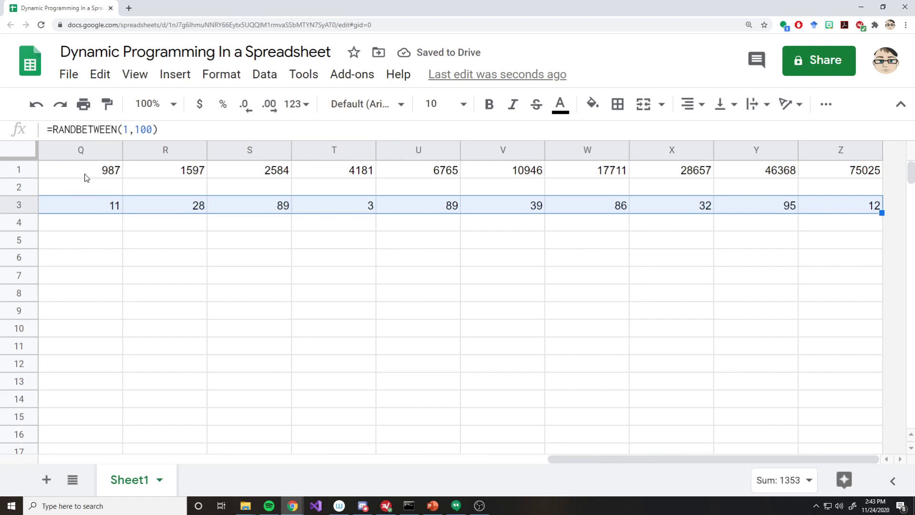
key("ctrl+c")
key("Home")
key("Right")
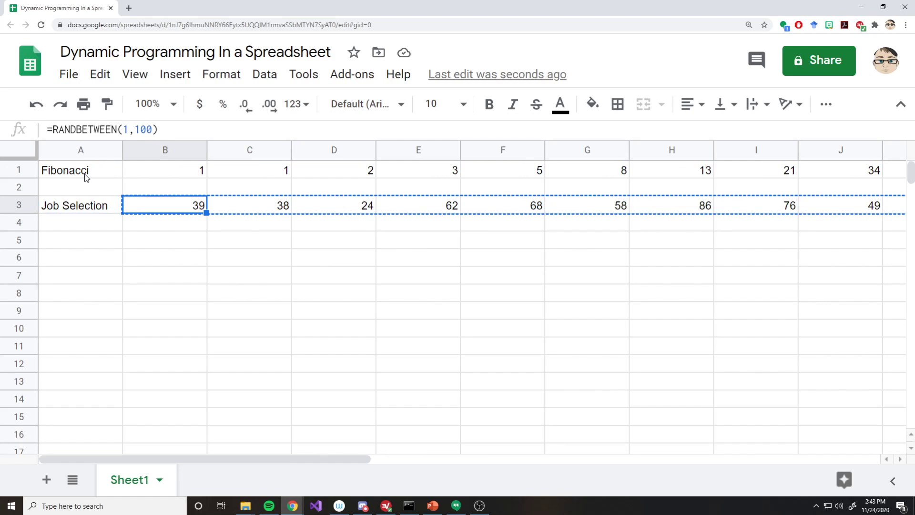
right_click(163, 211)
mouse_move(274, 185)
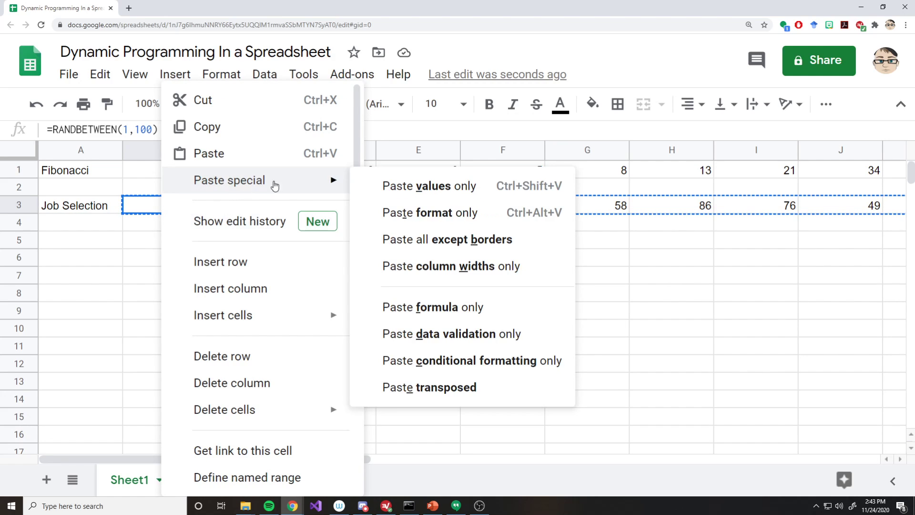
left_click(397, 187)
- Verify row 3 now holds fixed values such as 39 in B3 and 38 in C3
left_click_drag(262, 303, 184, 218)
left_click(171, 192)
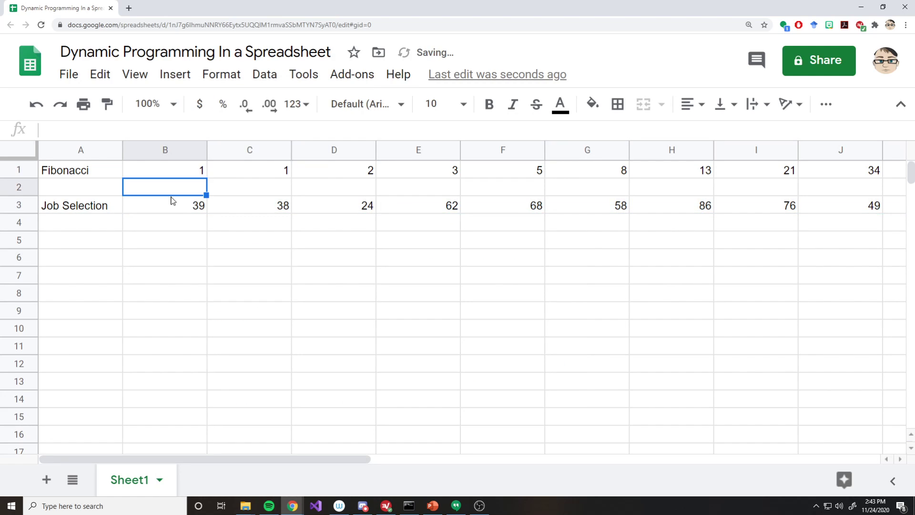
left_click(174, 207)
left_click(173, 223)
left_click(277, 212)
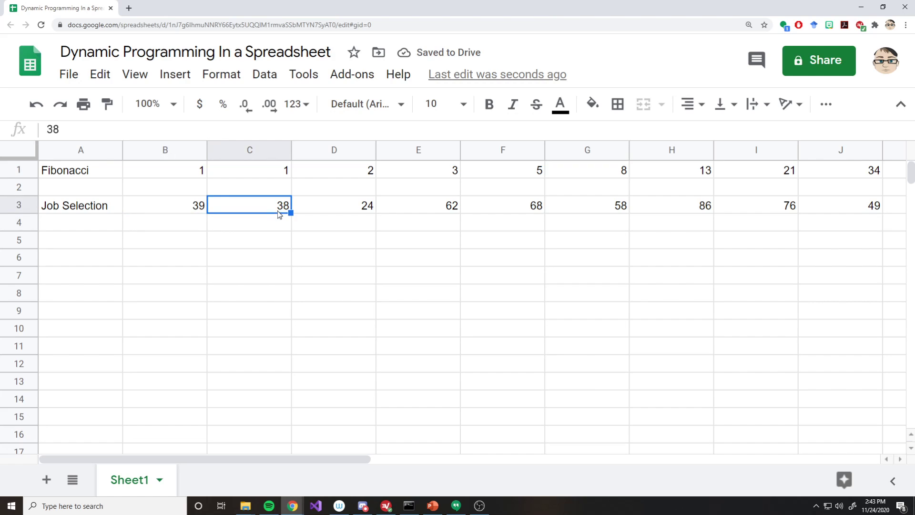
key("Right")
key("Right")
key("Right")
key("Right")
key("Right")
key("Right")
key("Right")
key("Right")
key("Right")
key("Right")
key("Right")
key("Right")
key("Right")
key("Right")
key("Right")
key("Right")
key("Right")
key("Right")
key("Right")
key("Right")
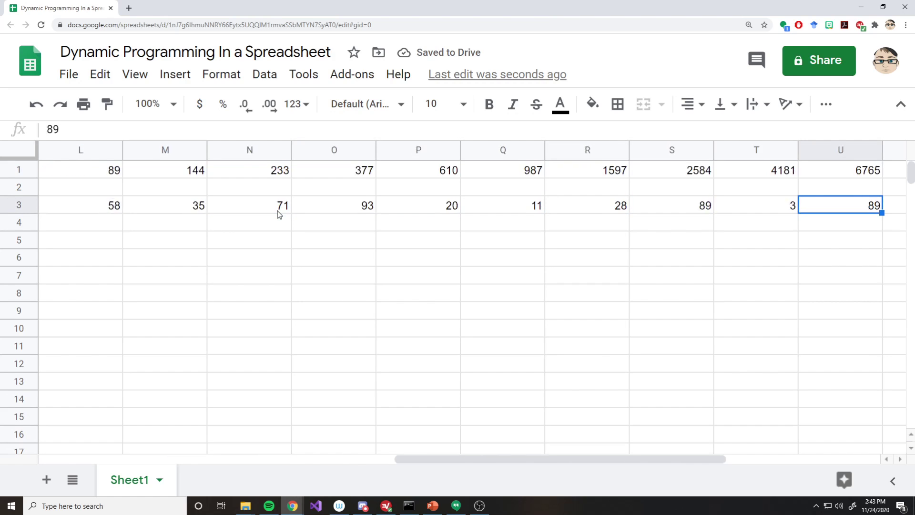
key("Left")
key("Left")
key("Left")
key("Left")
key("Left")
key("Left")
key("Left")
key("Left")
key("Left")
key("Left")
key("Left")
key("Left")
key("Left")
key("Left")
key("Left")
key("Left")
key("Left")
key("Left")
key("Left")
key("Left")
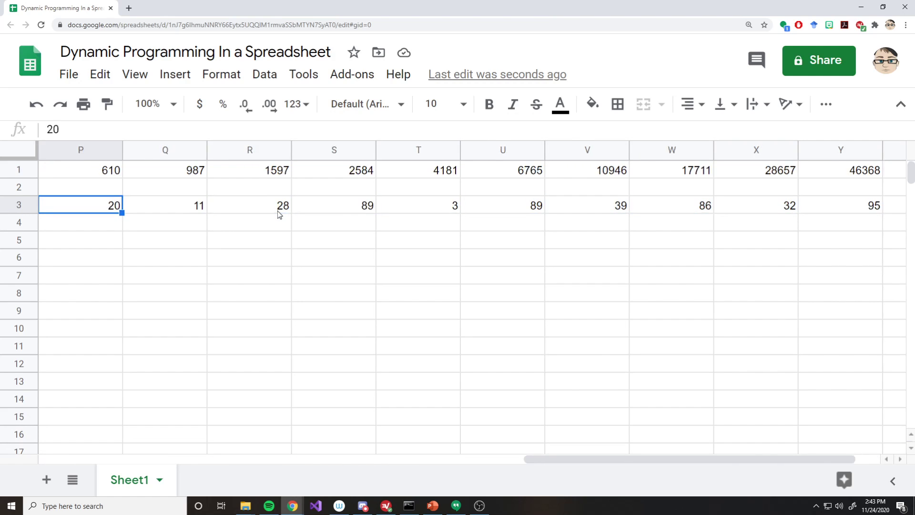
key("Right")
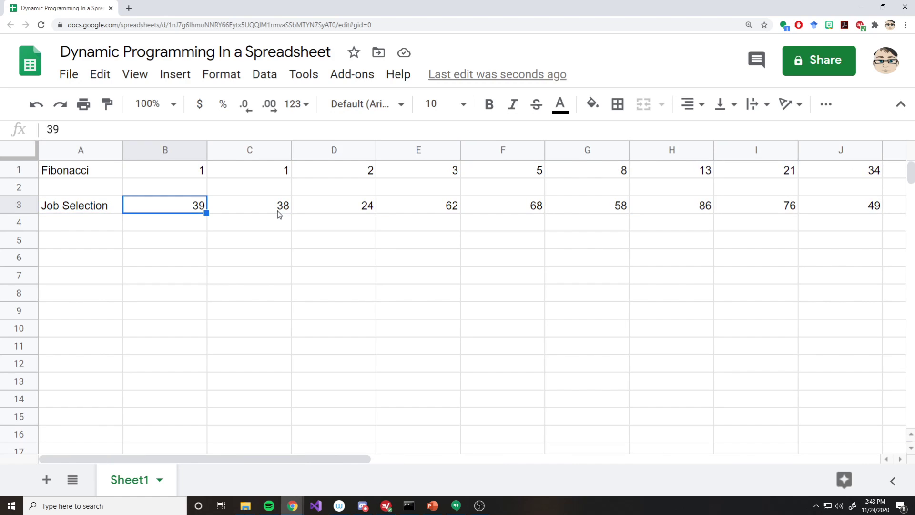
- Enter =B3 in B4 so it shows 39
key("Down")
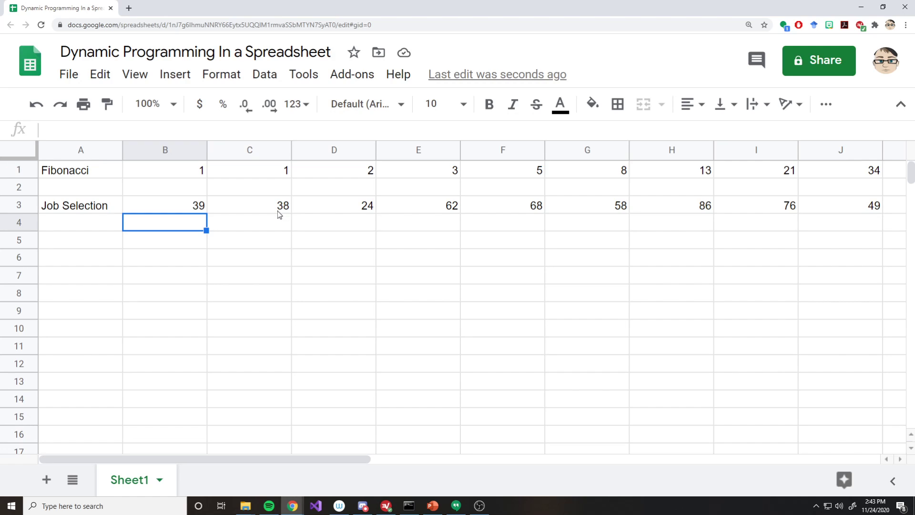
type("=")
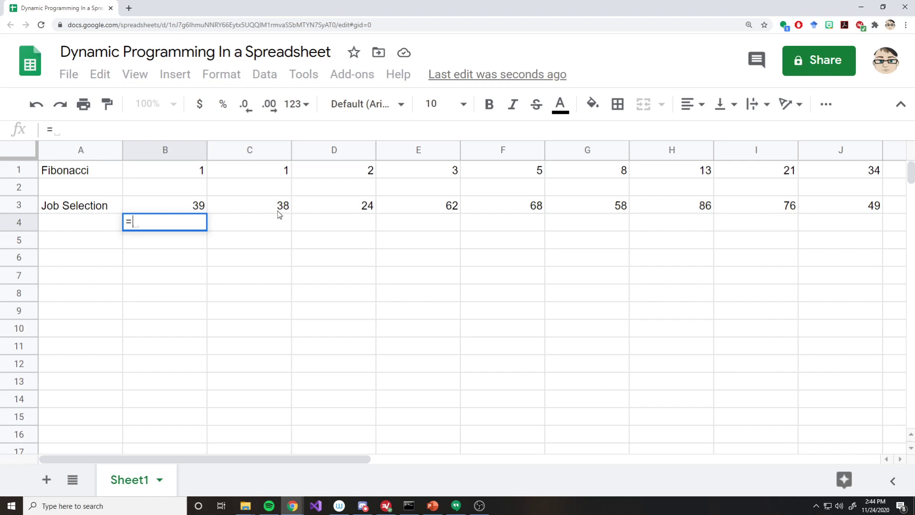
key("Up")
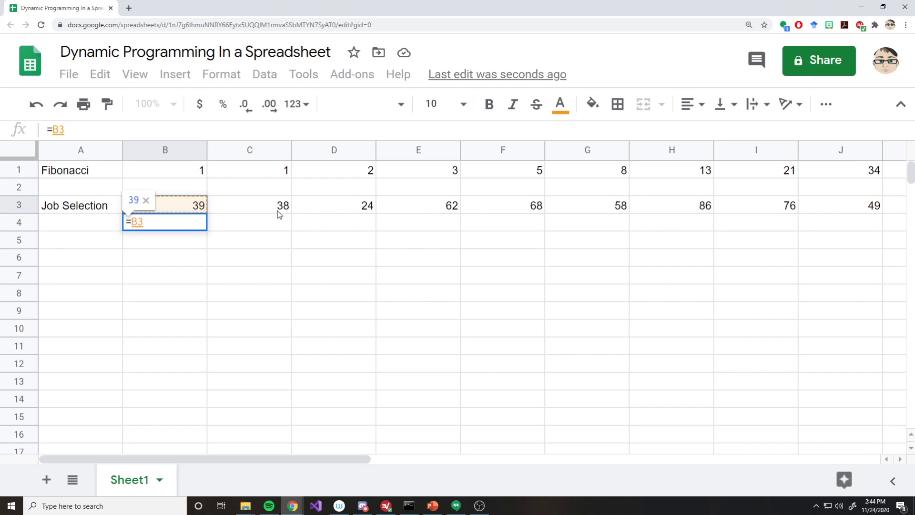
key("Return")
key("Up")
key("Right")
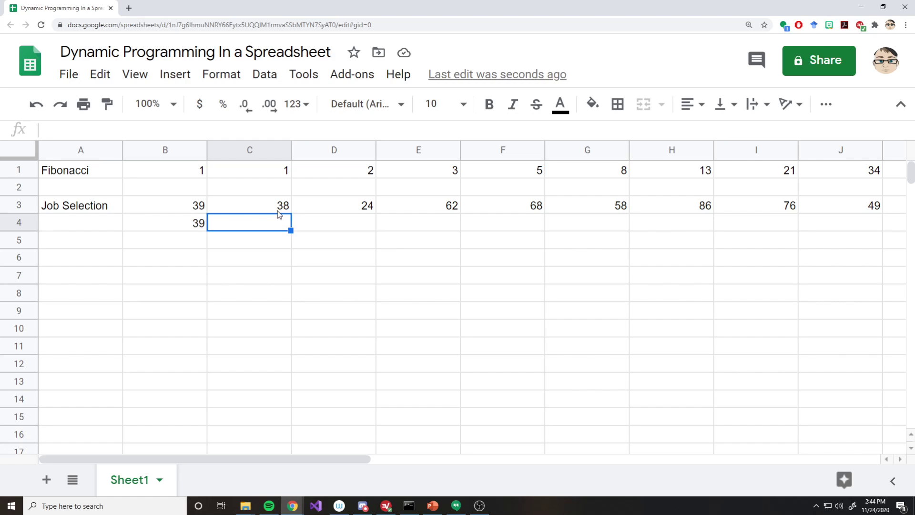
- Put 0 in A4 as the base value for the working row
key("Left")
key("Left")
type("0")
key("Tab")
key("Left")
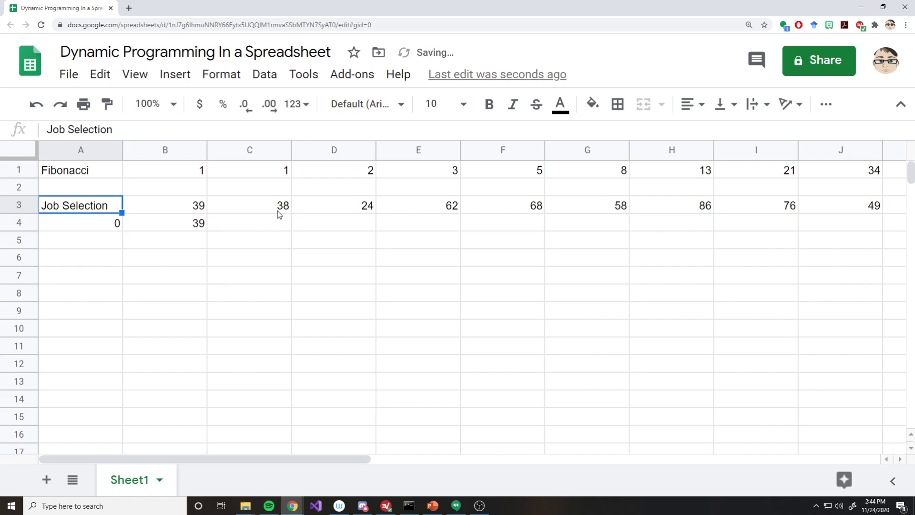
key("Up")
key("Down")
key("Right")
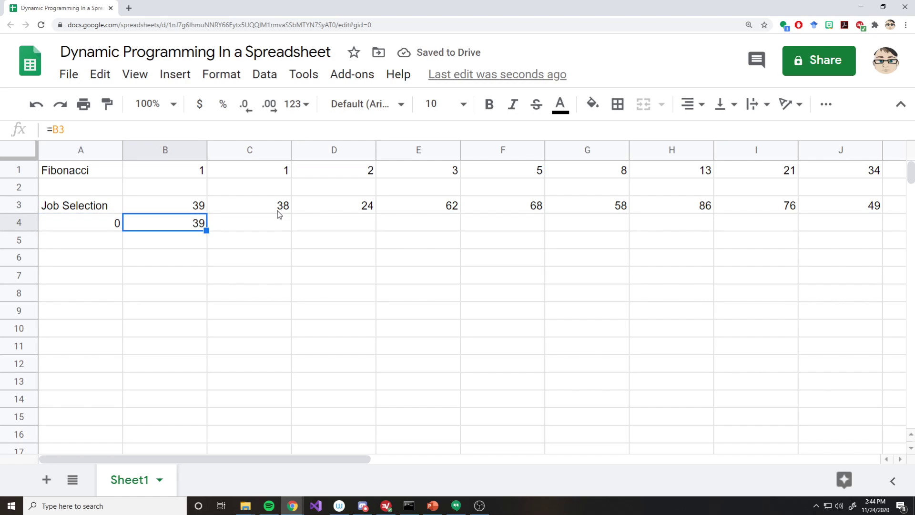
key("Right")
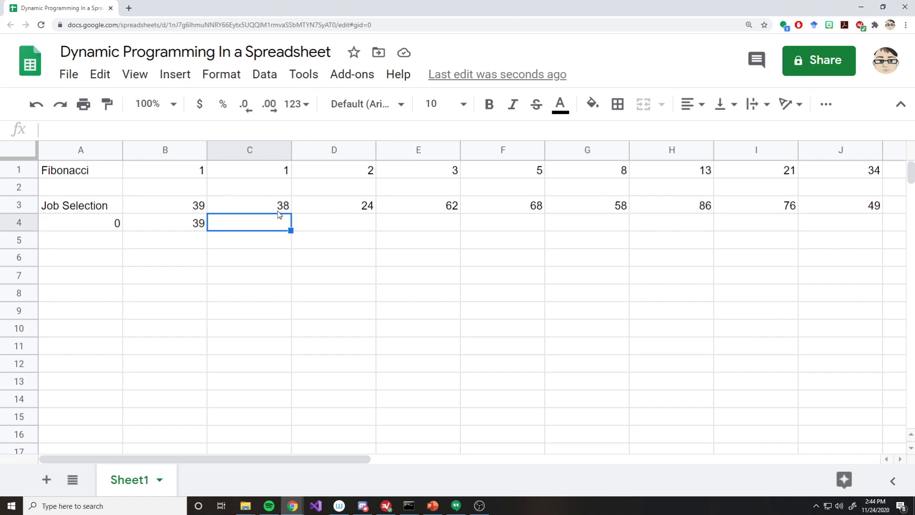
- Enter =max(B4,A4+C3) in C4 so it shows 39
type("=")
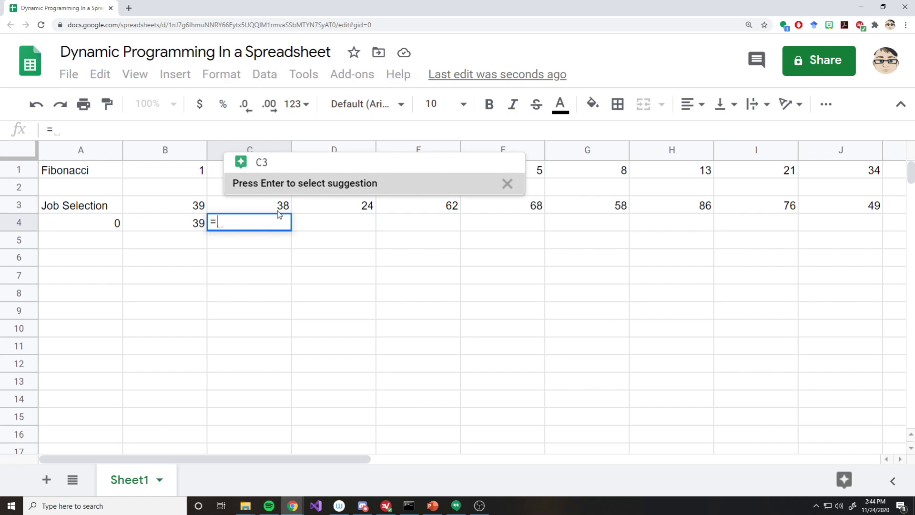
type("max")
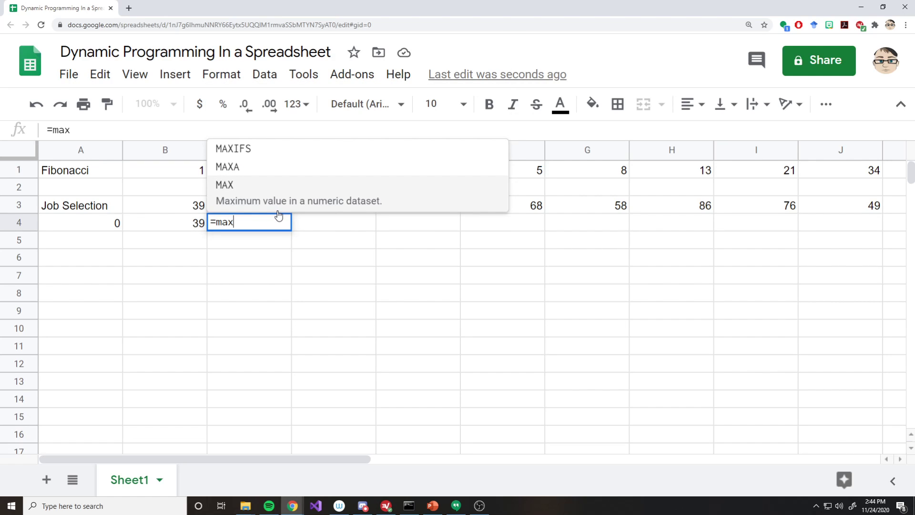
type("(")
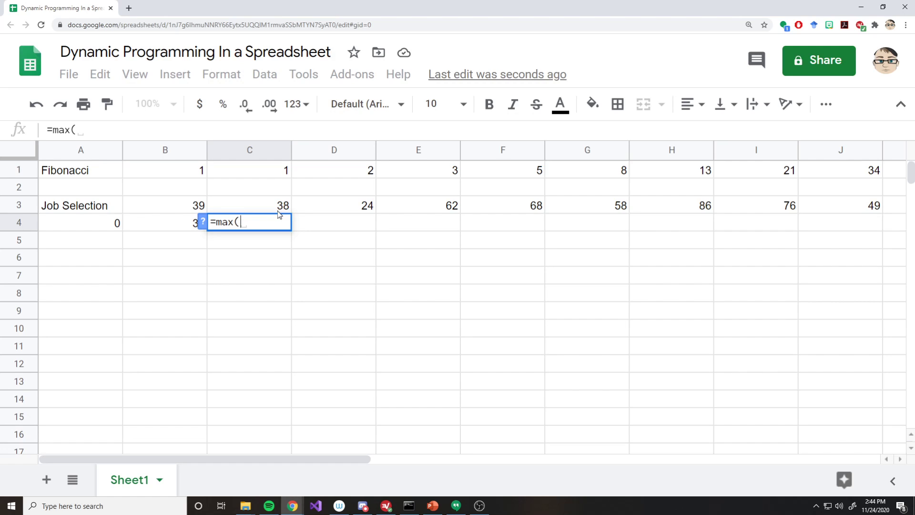
key("Left")
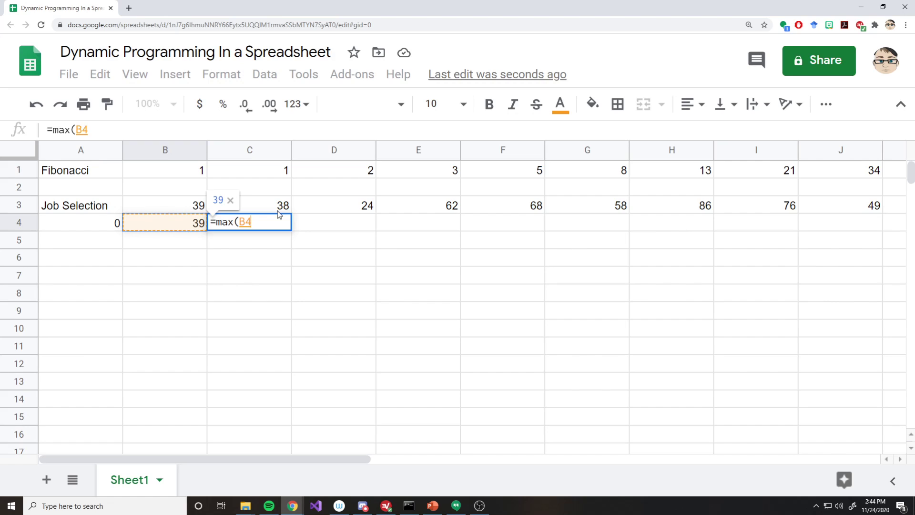
type(",")
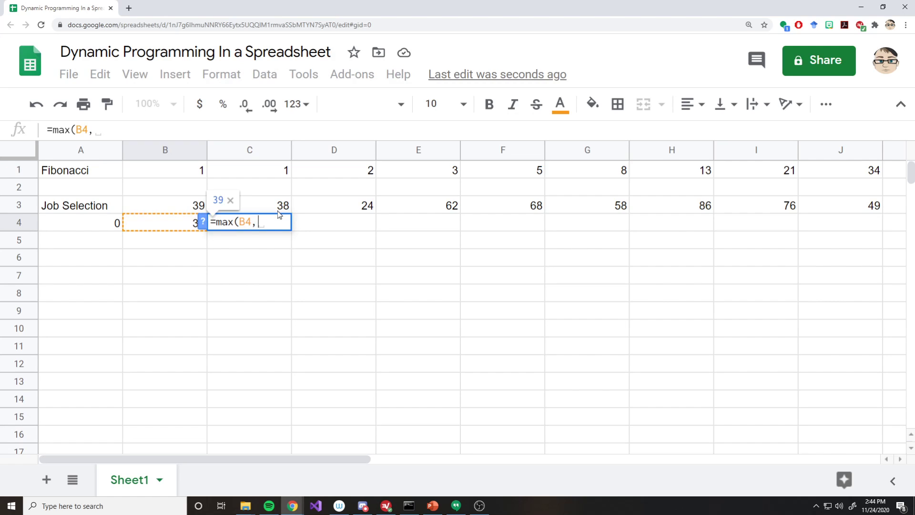
key("Left")
key("Left")
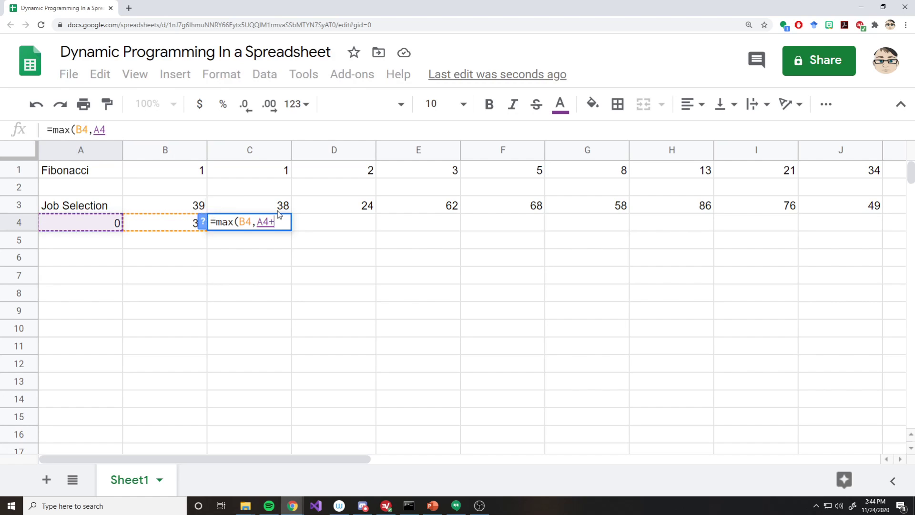
type("+")
key("Up")
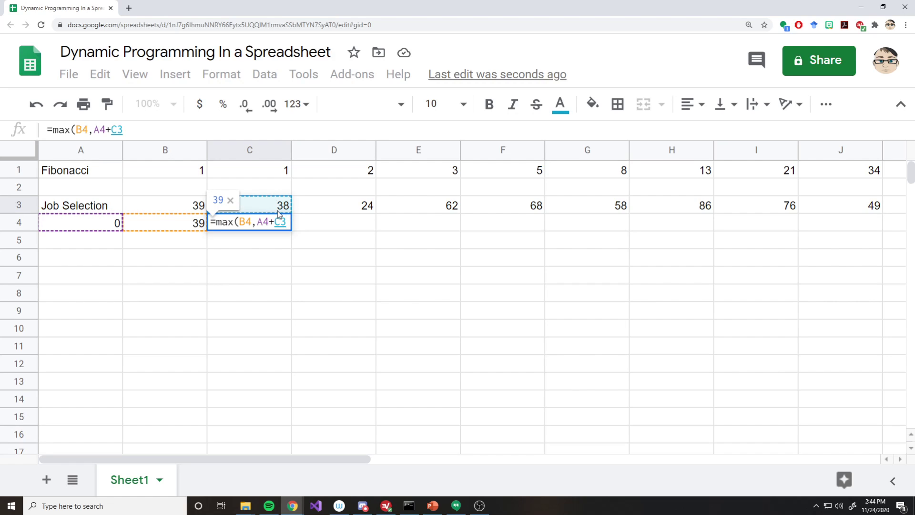
key("Return")
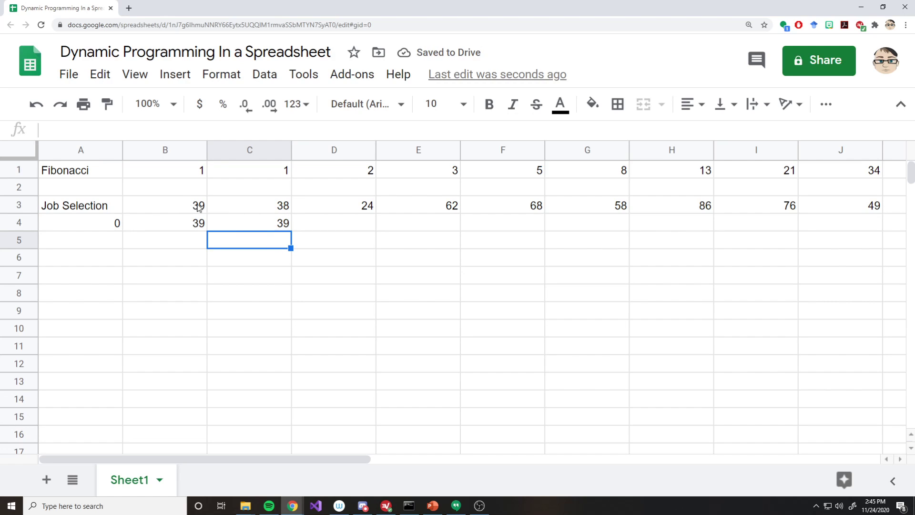
- Copy C4's max formula into D4
left_click(228, 224)
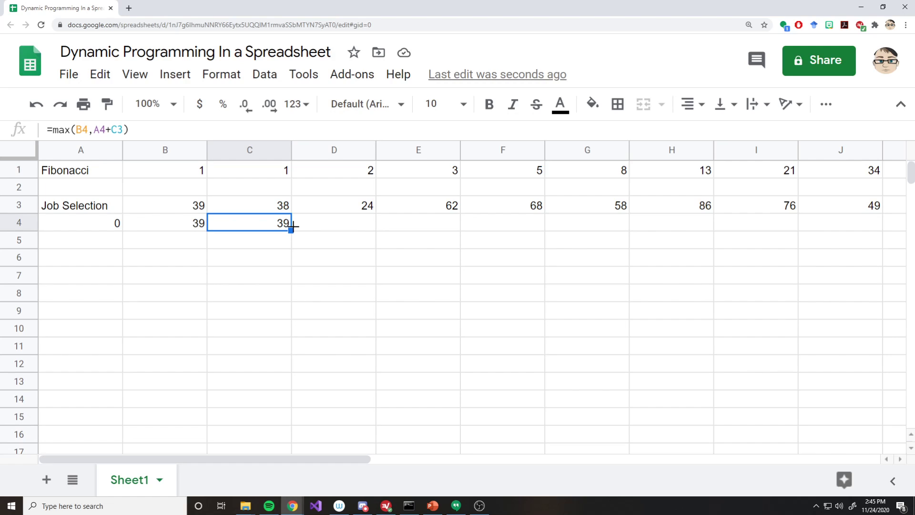
key("ctrl+c")
left_click(352, 223)
key("ctrl+v")
left_click(332, 264)
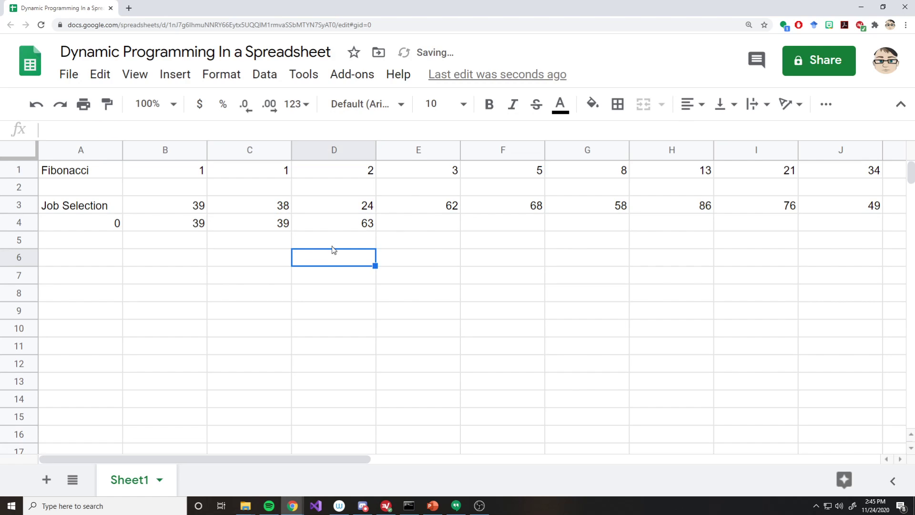
left_click(337, 224)
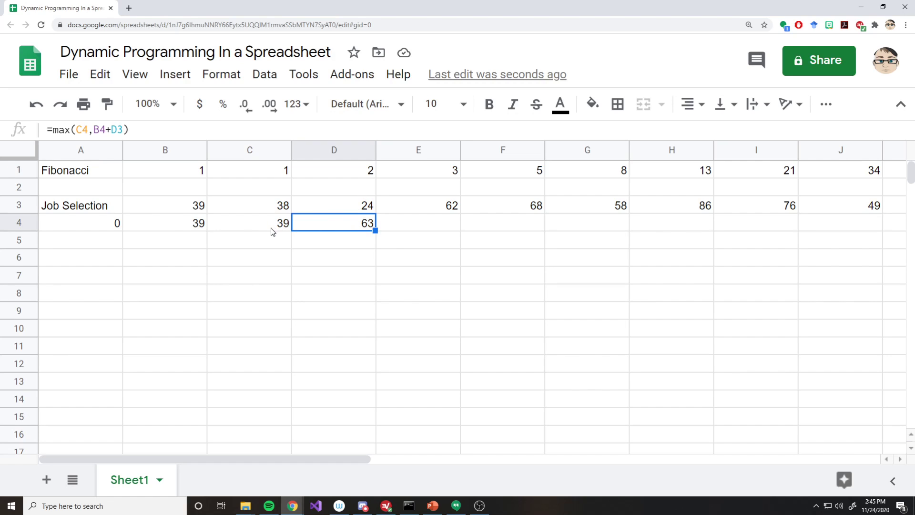
- Paste the max formula across E4:Z4, reaching 825 in Z4
left_click(407, 225)
key("shift+Right")
key("shift+Right")
key("shift+Right")
key("shift+Right")
key("shift+Right")
key("shift+Right")
key("shift+Right")
key("shift+Right")
key("shift+Right")
key("shift+Right")
key("shift+Right")
key("shift+Right")
key("shift+Right")
key("shift+Right")
key("shift+Right")
key("shift+Right")
key("shift+Right")
key("shift+Right")
key("shift+Right")
key("shift+Right")
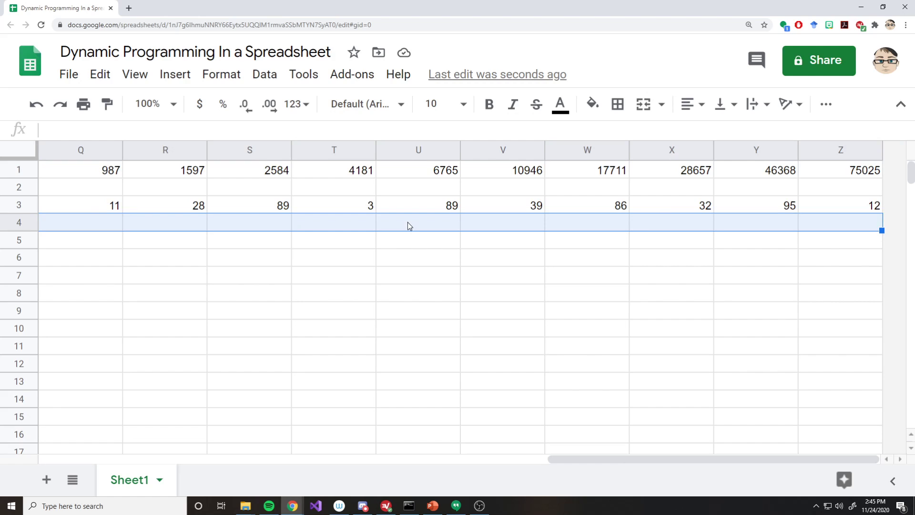
key("ctrl+v")
key("shift+Left")
key("shift+Left")
key("shift+Left")
key("shift+Left")
key("shift+Left")
key("shift+Left")
key("shift+Left")
key("shift+Left")
key("shift+Left")
key("shift+Left")
key("shift+Left")
key("shift+Left")
key("shift+Left")
key("shift+Left")
key("shift+Left")
key("shift+Left")
key("shift+Left")
key("shift+Left")
key("shift+Left")
key("shift+Left")
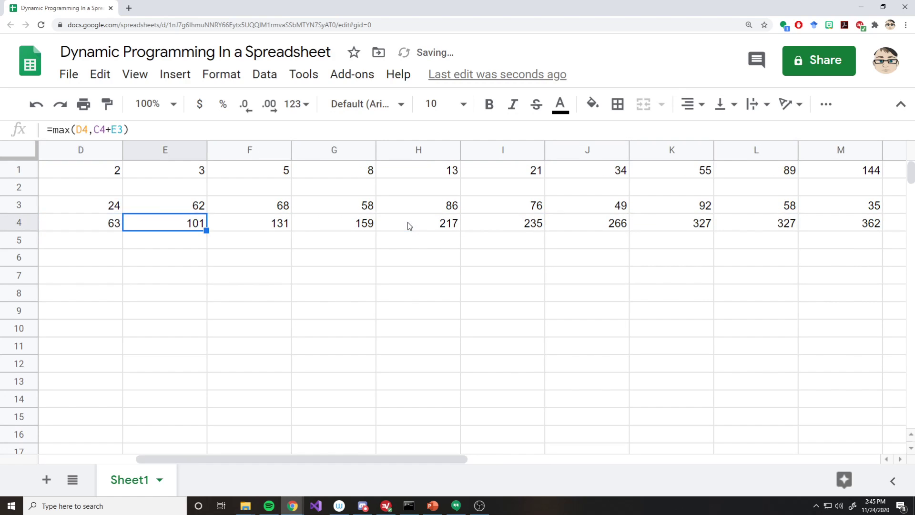
key("Right")
key("Right")
key("Right")
key("Right")
key("Right")
key("Right")
key("Right")
key("Right")
key("Right")
key("Right")
key("Right")
key("Right")
key("Right")
key("Right")
key("Right")
key("Right")
key("Right")
key("Right")
key("Right")
key("Right")
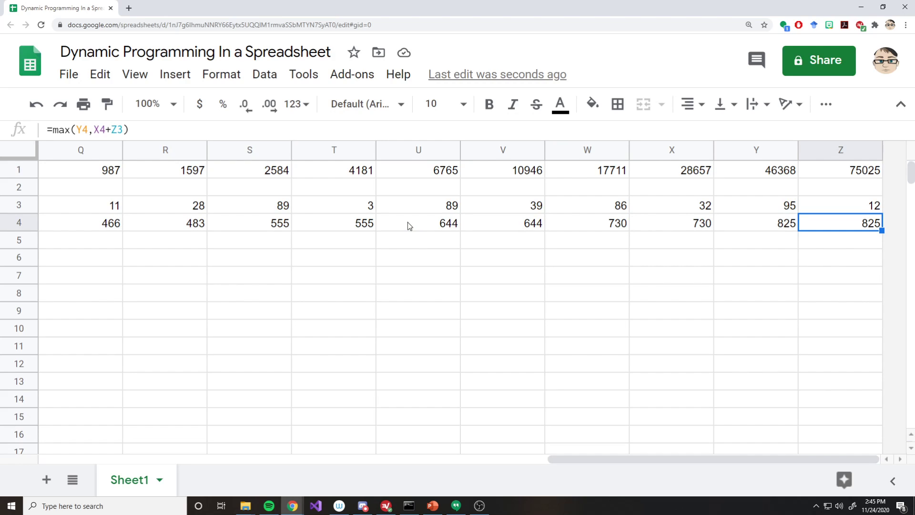
key("Left")
key("Left")
key("Left")
key("Left")
key("Left")
key("Left")
key("Left")
key("Left")
key("Left")
key("Left")
key("Left")
key("Left")
key("Left")
key("Left")
key("Left")
key("Left")
key("Left")
key("Left")
key("Left")
key("Left")
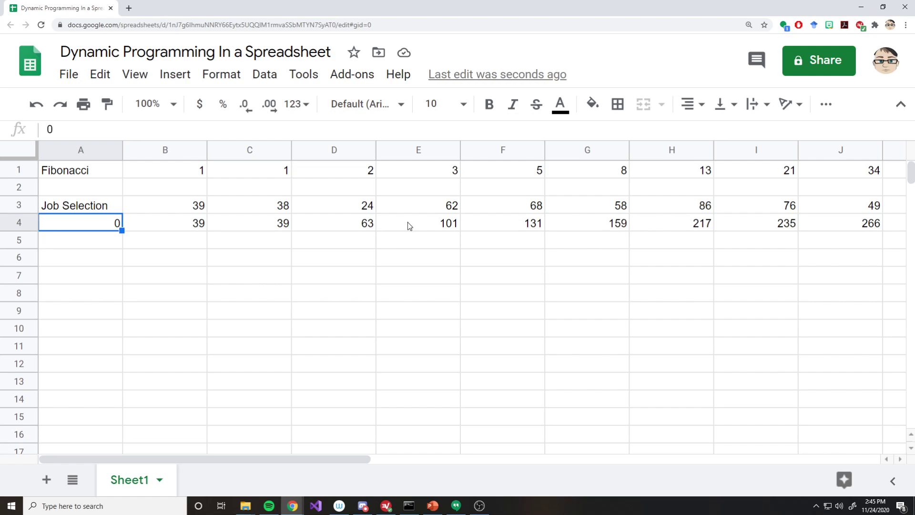
key("Right")
key("Right")
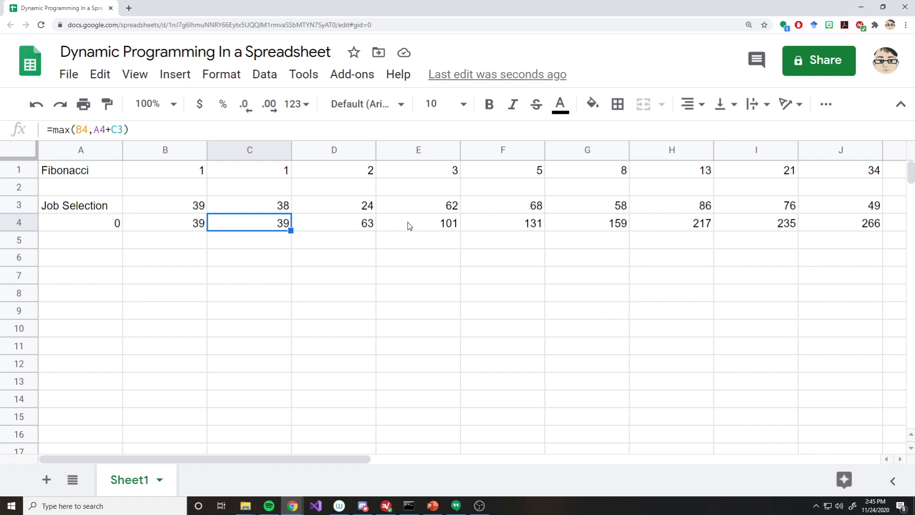
key("Down")
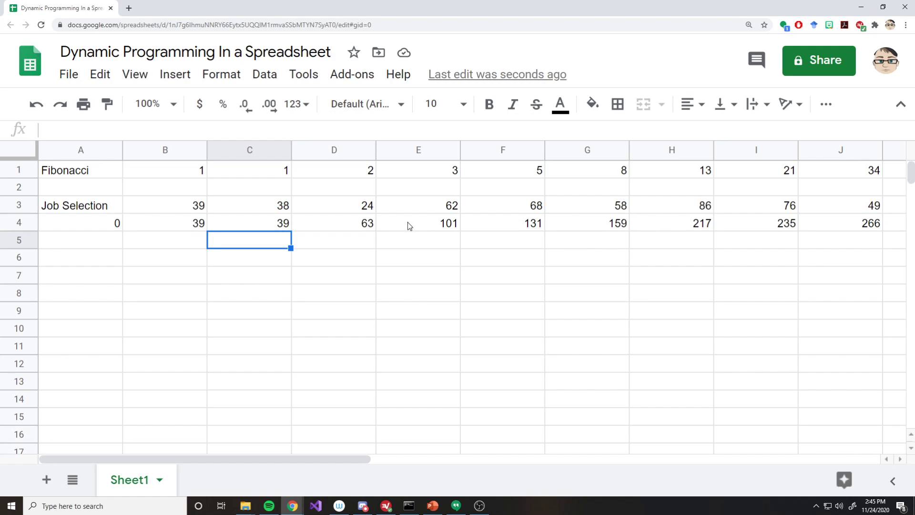
key("Up")
key("Left")
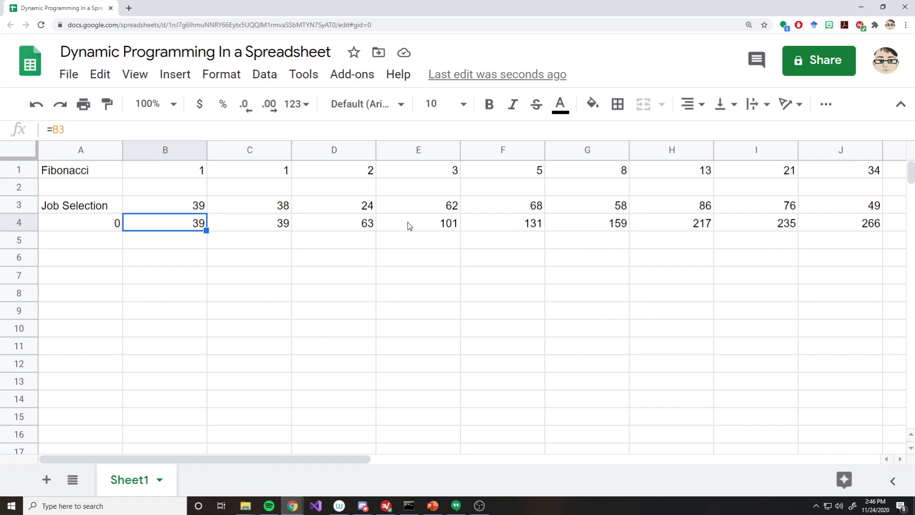
key("Up")
key("Down")
key("Up")
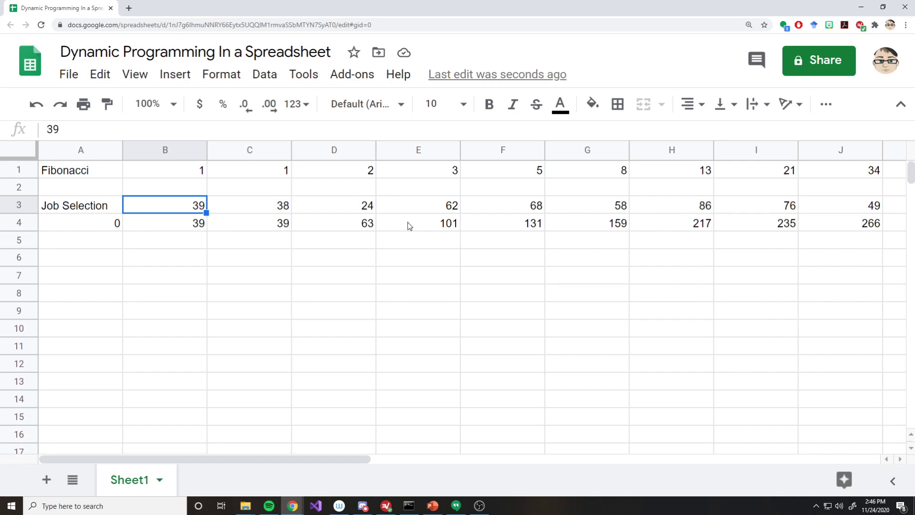
key("Down")
key("Down")
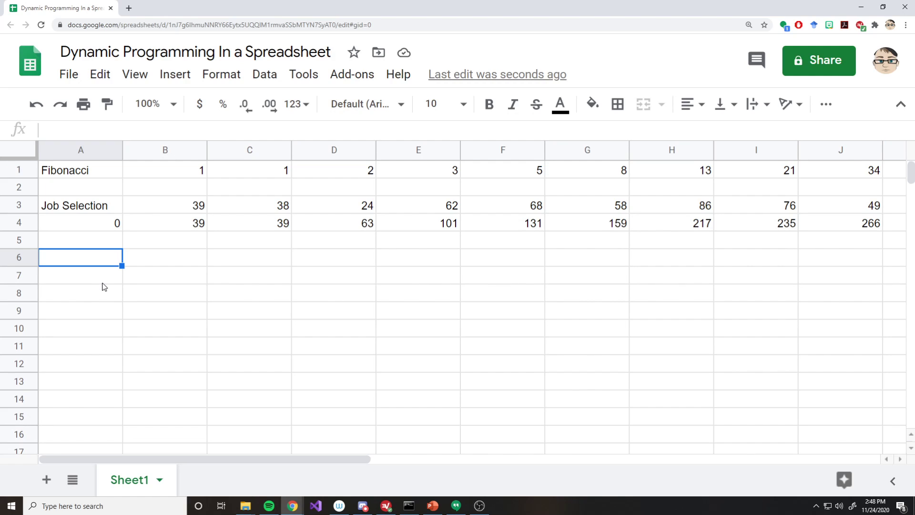
- Type the 'Dungeon Escape' heading in A6 and set B7 to 0
type("Dungeon")
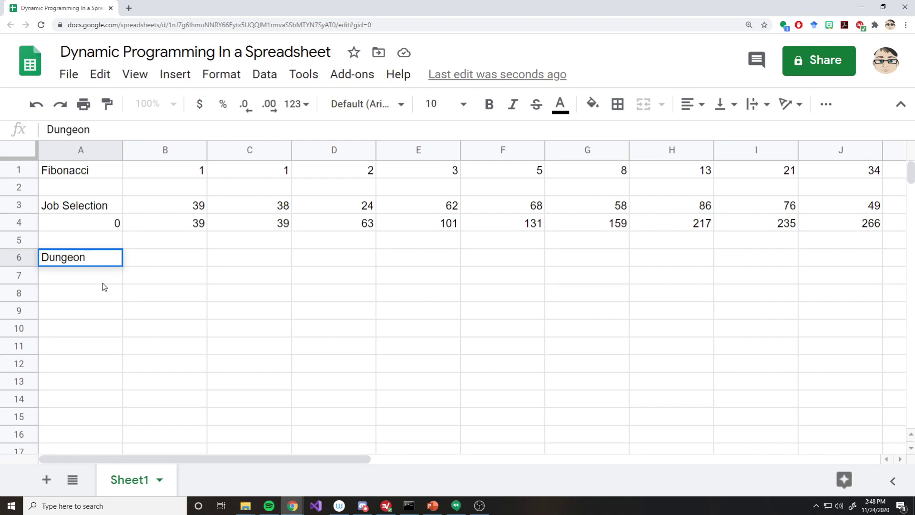
type(" Escape")
key("Return")
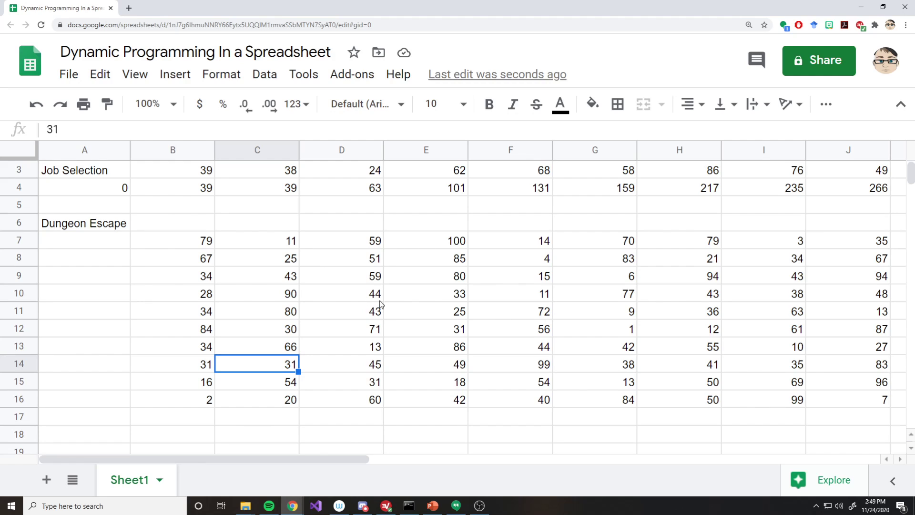
left_click(194, 244)
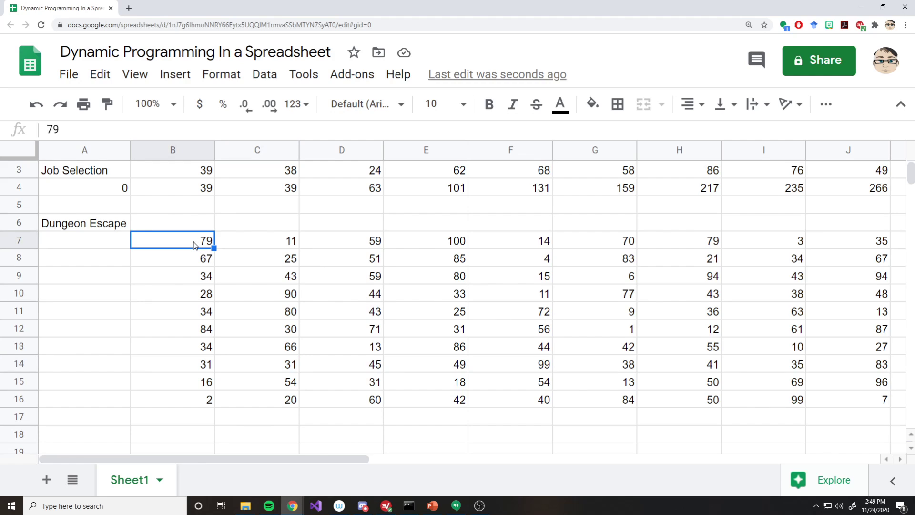
type("0")
key("Return")
- Look over the dungeon number grid from D9 down to J16
left_click(305, 278)
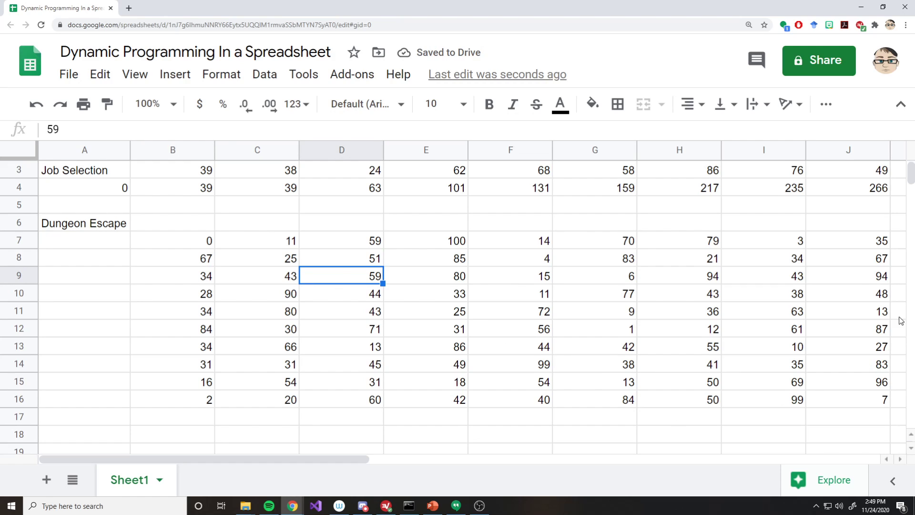
left_click(848, 400)
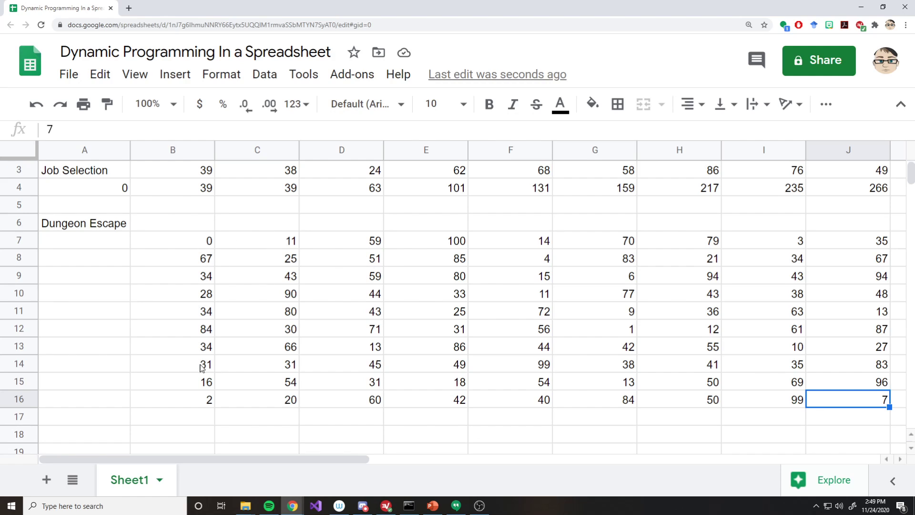
scroll(269, 337, "down", 3)
scroll(270, 337, "up", 1)
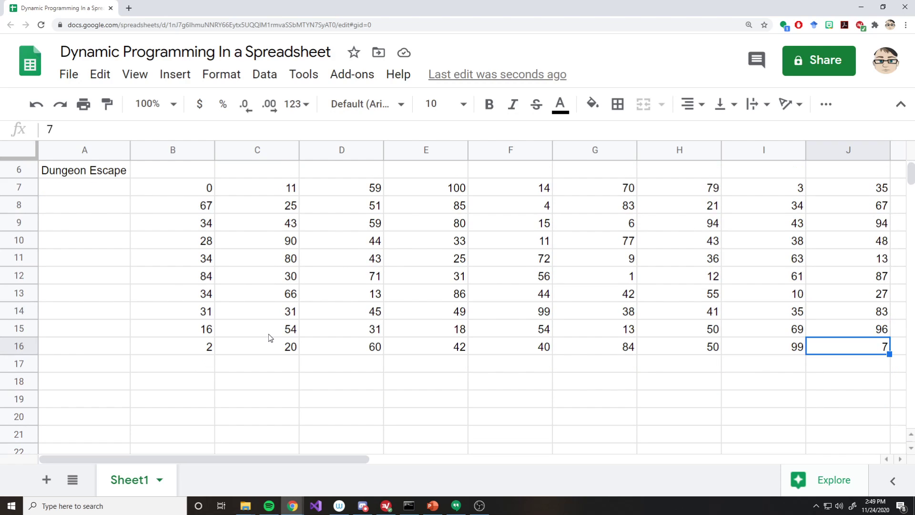
scroll(269, 338, "up", 1)
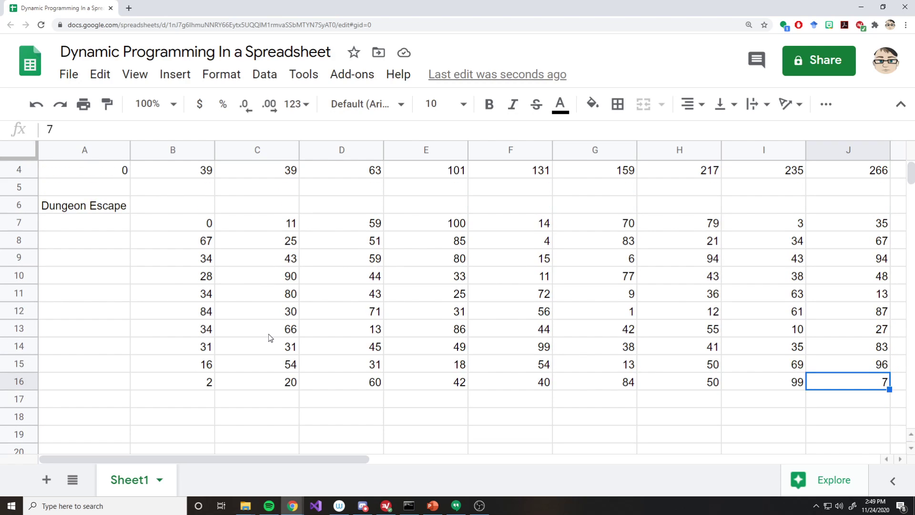
scroll(269, 337, "down", 1)
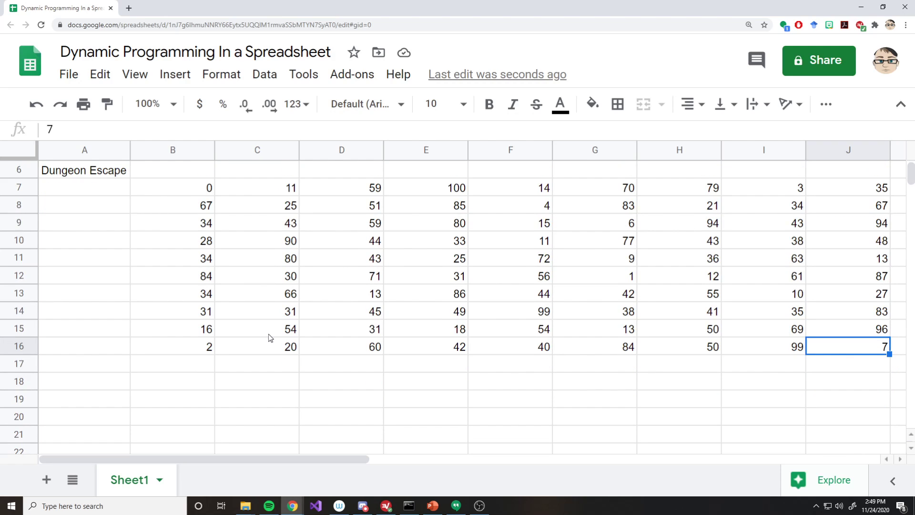
- Enter =B7 in B18 so the working grid starts at 0
left_click(193, 382)
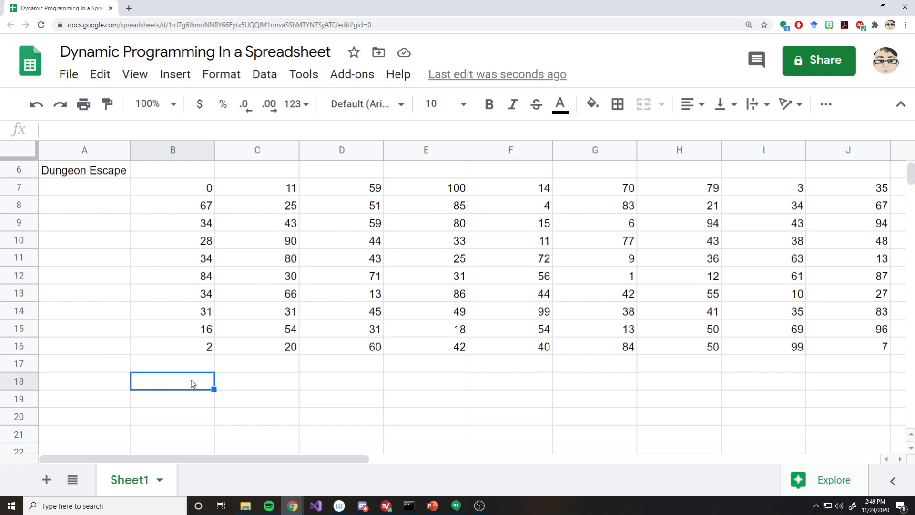
type("=")
key("Up")
key("Up")
key("Up")
key("Up")
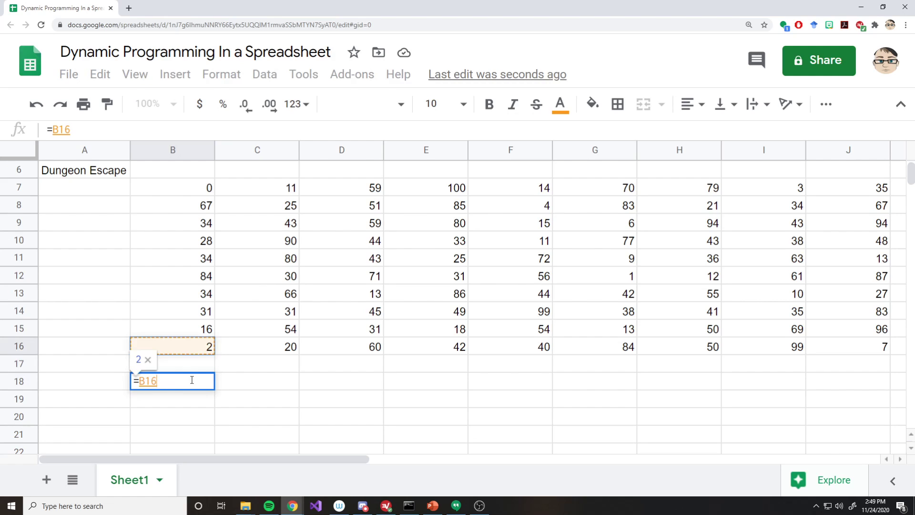
key("Up")
key("Up")
key("Up")
key("Up")
key("Up")
key("Up")
key("Up")
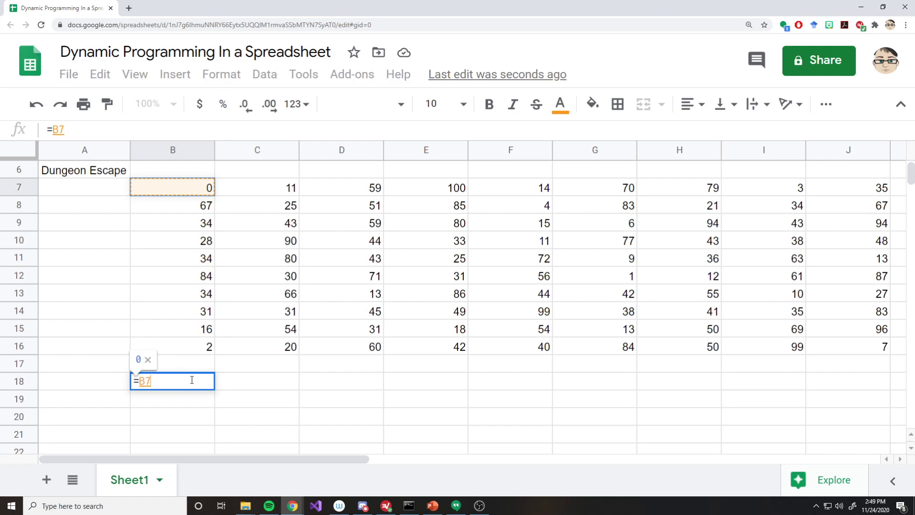
key("Return")
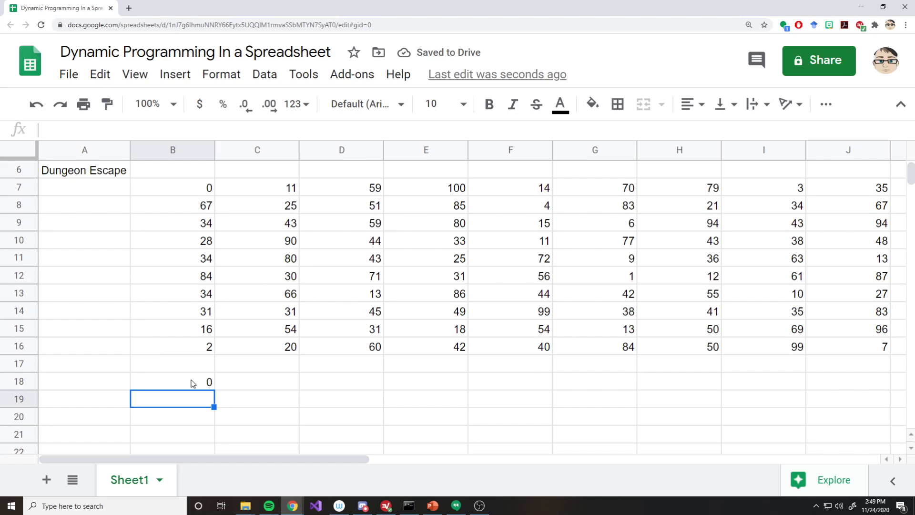
left_click(193, 383)
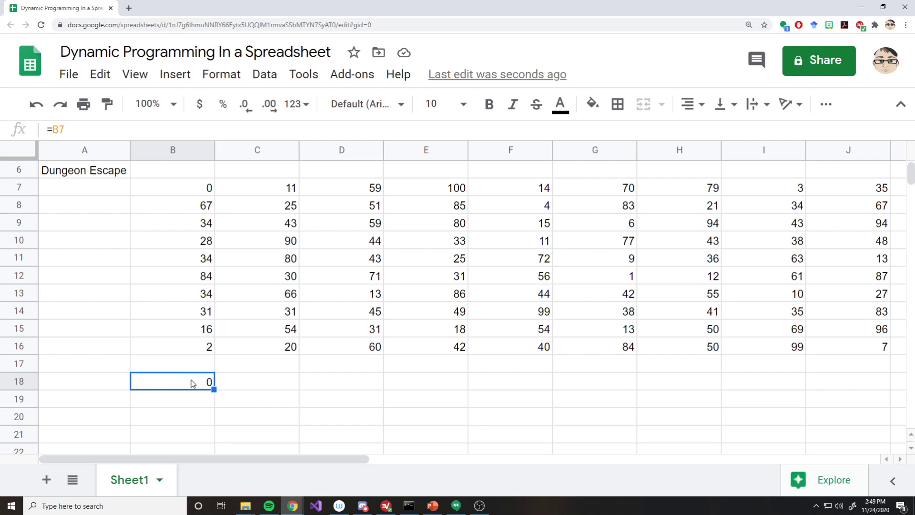
key("Up")
key("Up")
key("Up")
key("Up")
key("Up")
key("Up")
key("Up")
key("Up")
key("Up")
key("Up")
key("Up")
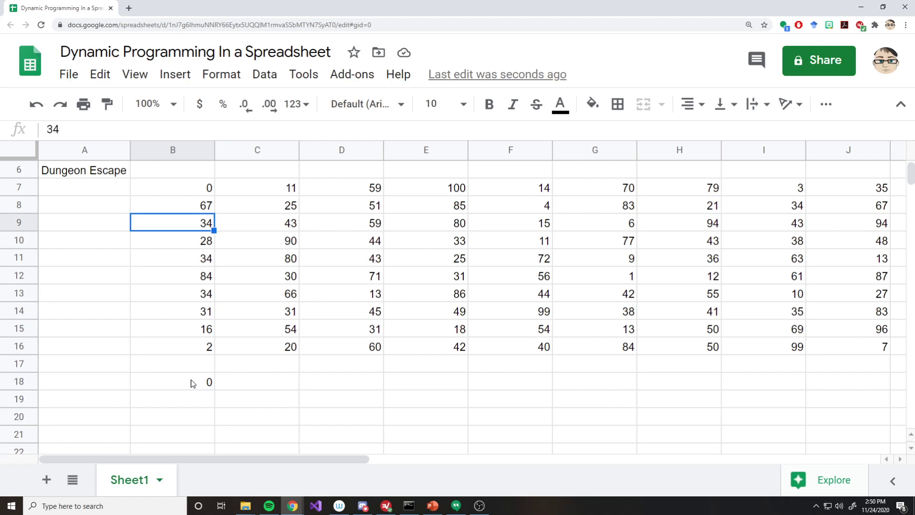
key("Down")
key("Down")
key("Down")
key("Down")
key("Down")
key("Down")
key("Down")
key("Down")
key("Down")
key("Down")
key("Down")
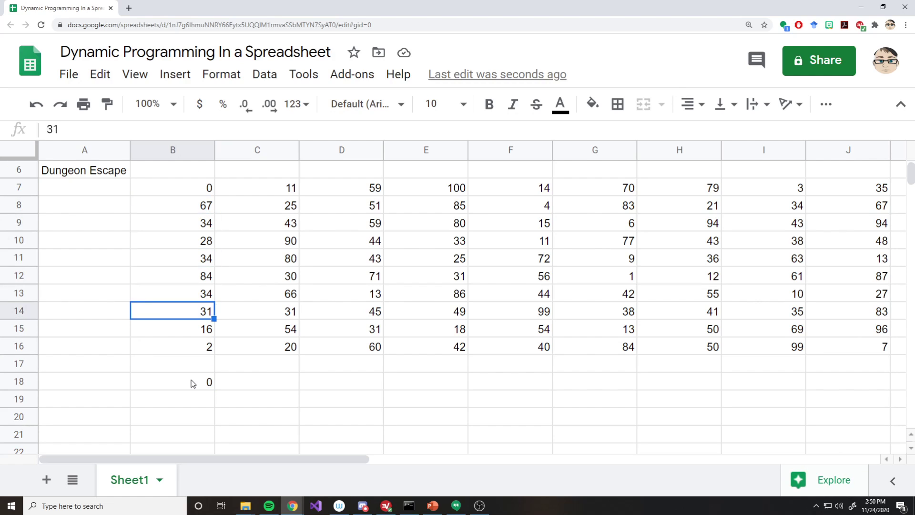
key("Right")
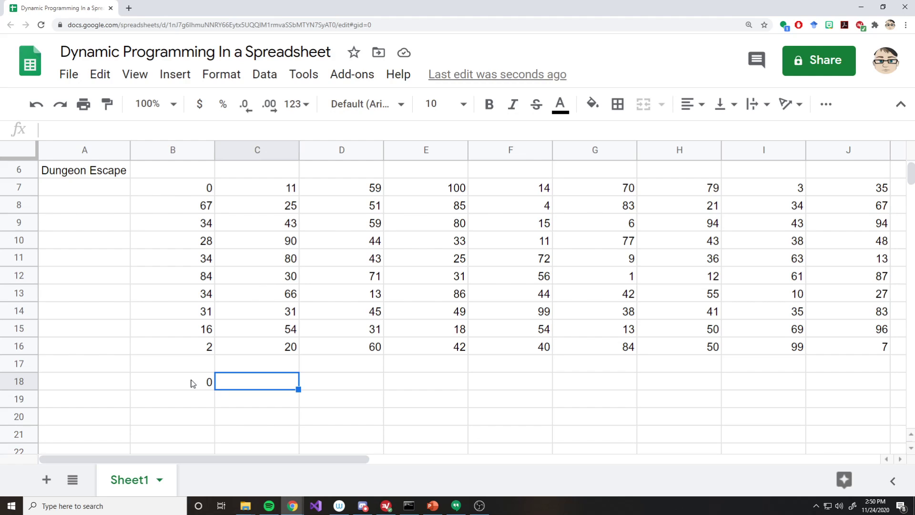
- Begin a formula in C18, trying references to B18 and C17
type("=")
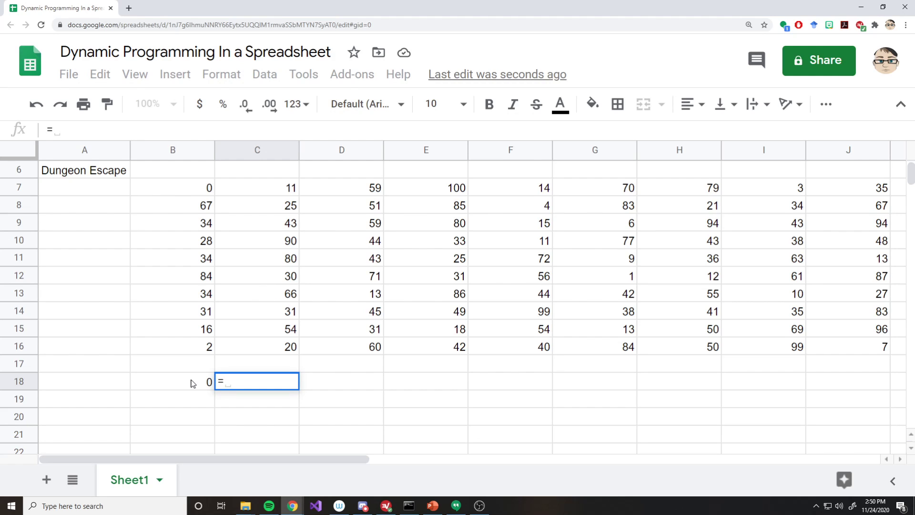
left_click(193, 384)
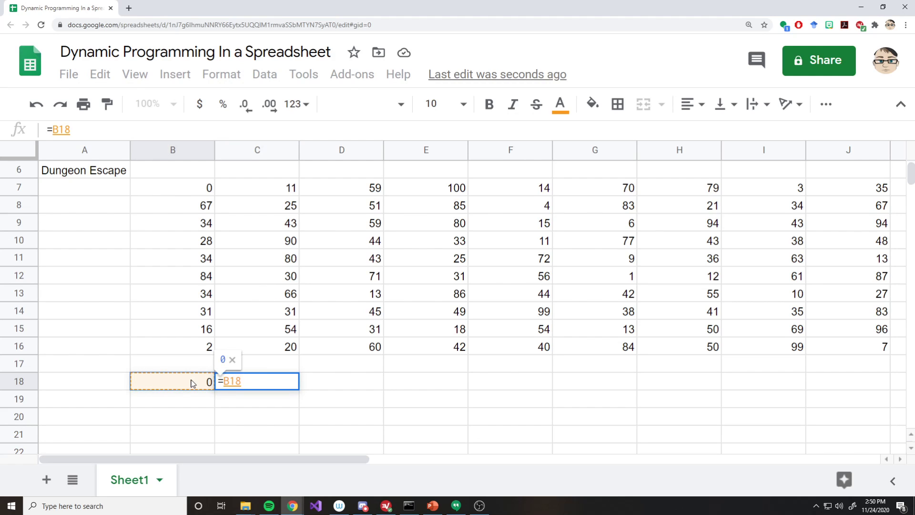
key("Right")
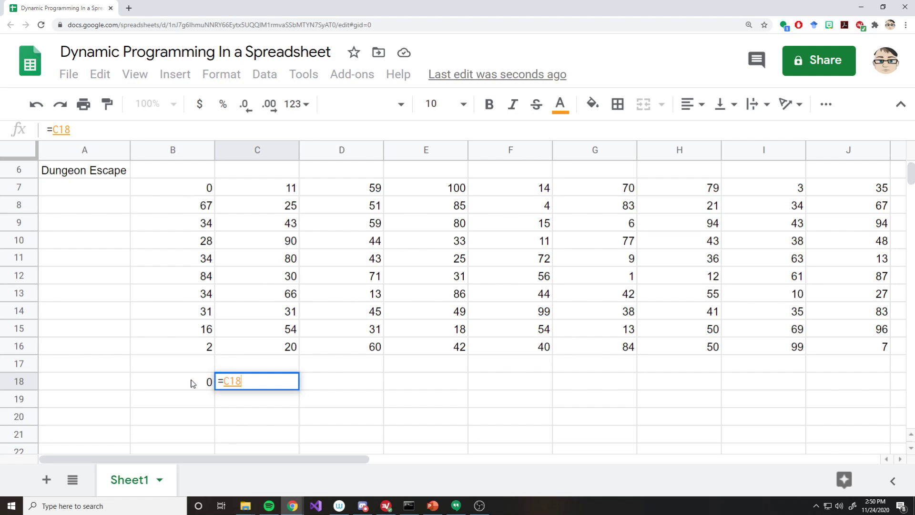
key("Up")
key("Down")
key("Left")
key("Right")
key("BackSpace")
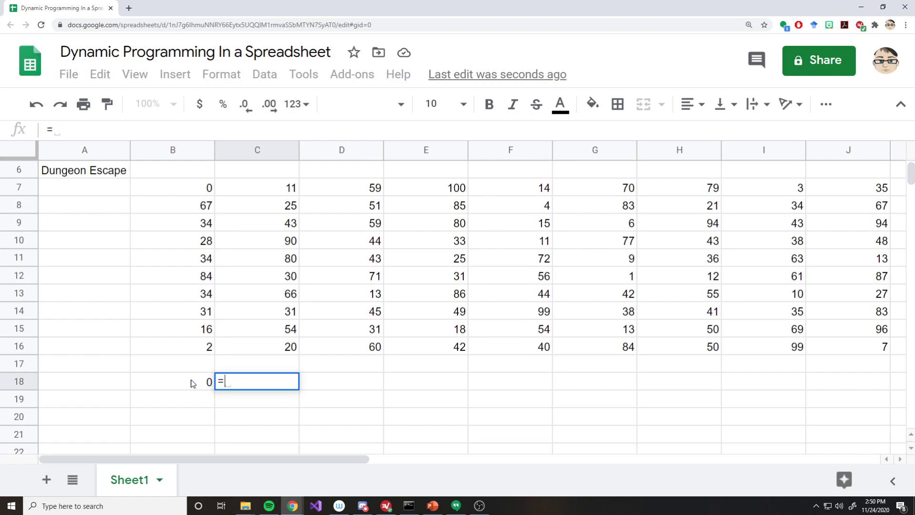
- Complete C18 as =min(B18,C17)+C7 so it shows 11
type("min")
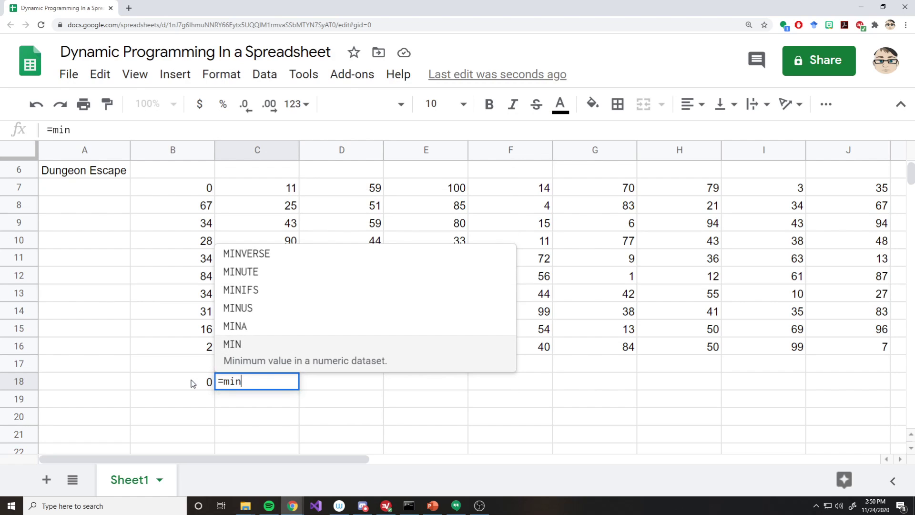
type("(")
key("Left")
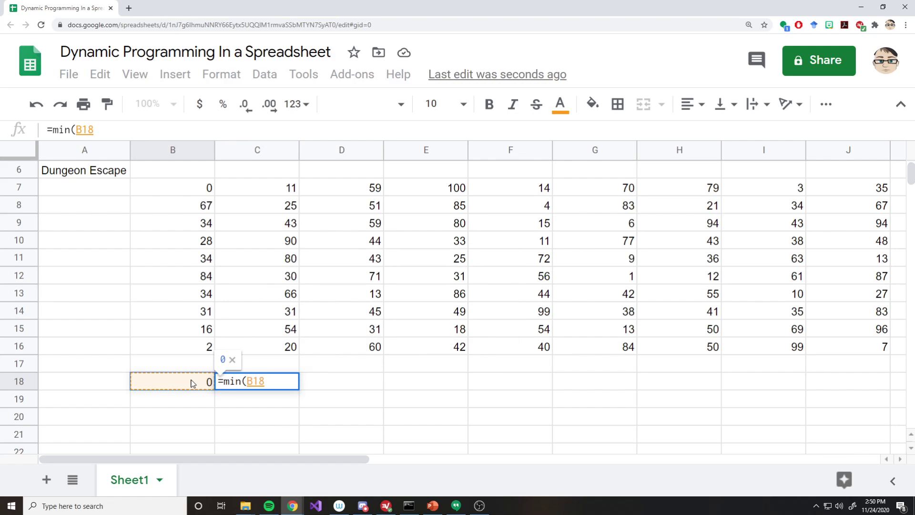
type(",")
key("Up")
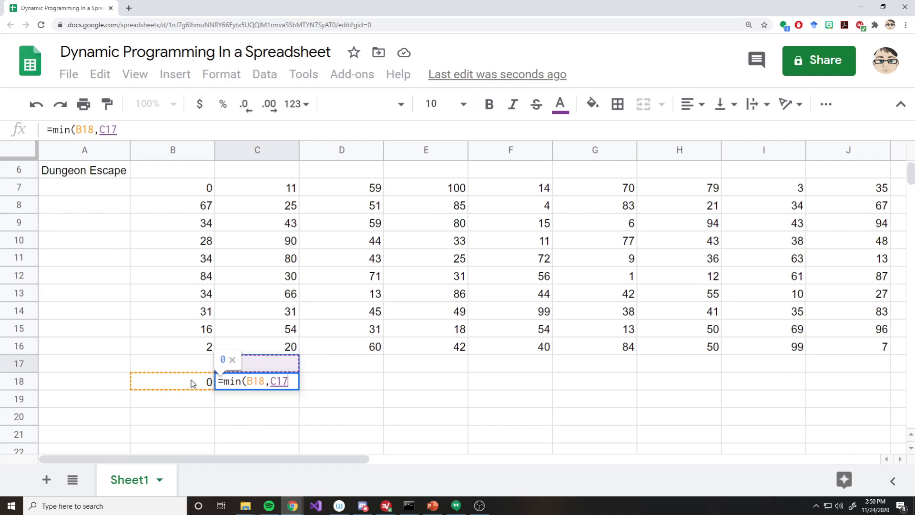
type(")")
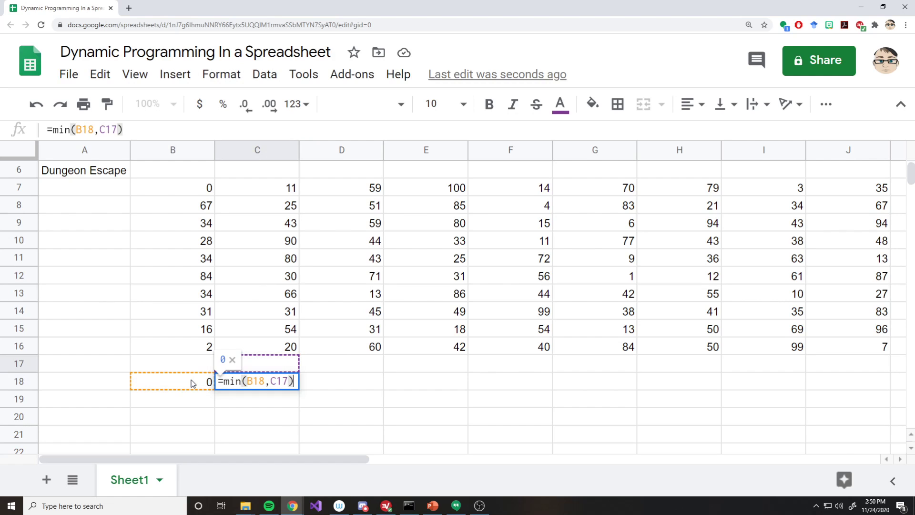
type("+")
key("Up")
key("Up")
key("Up")
key("Up")
key("Up")
key("Up")
key("Up")
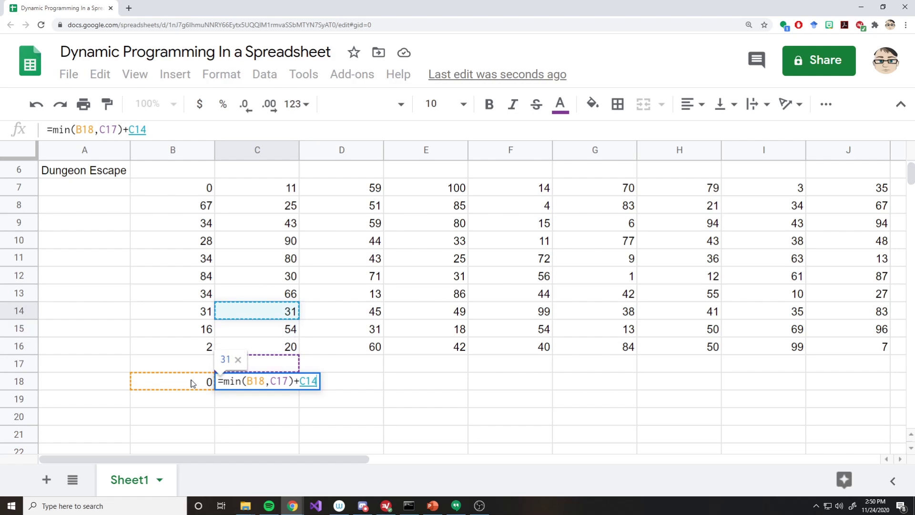
key("Up")
key("Up")
key("Up")
key("Up")
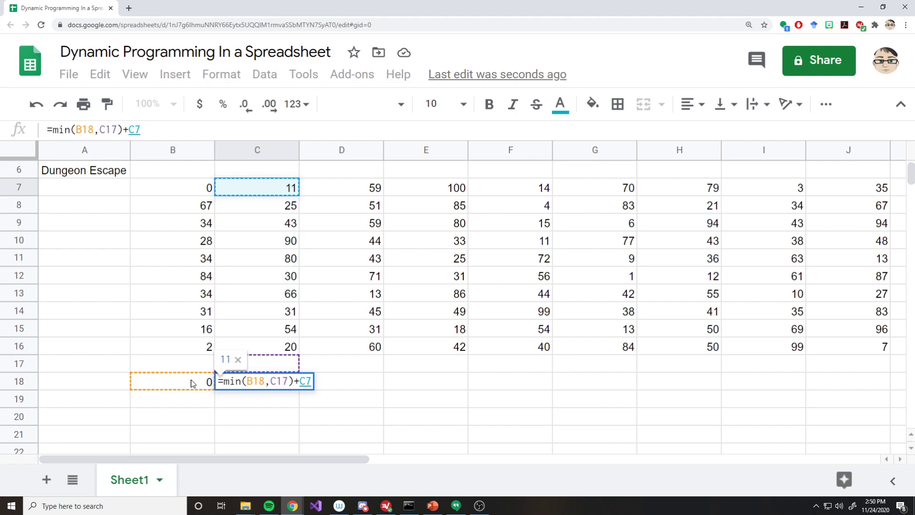
key("Return")
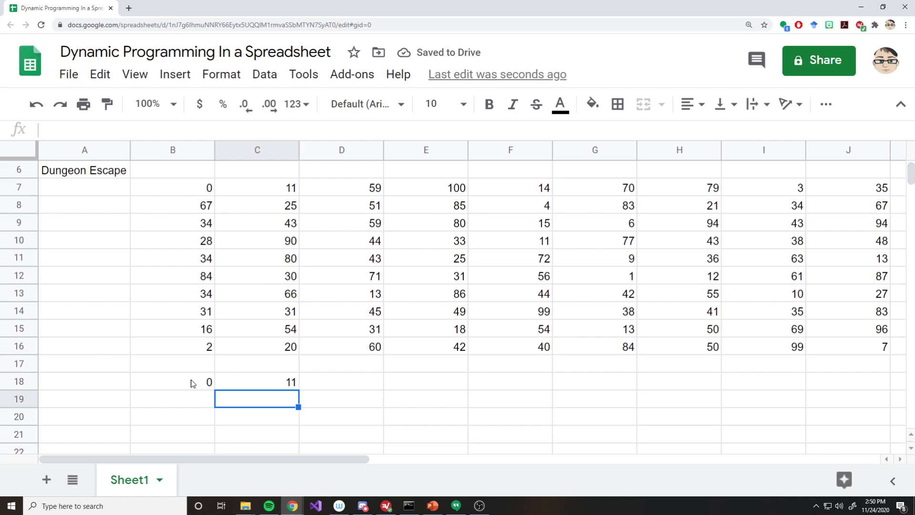
- Copy C18's min formula into B19 and C19, giving 67 and 36
left_click(273, 189)
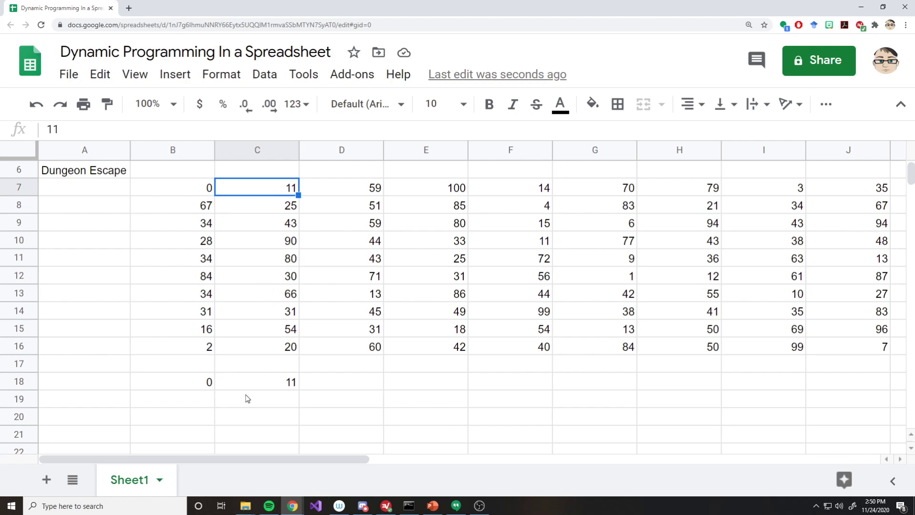
left_click(256, 390)
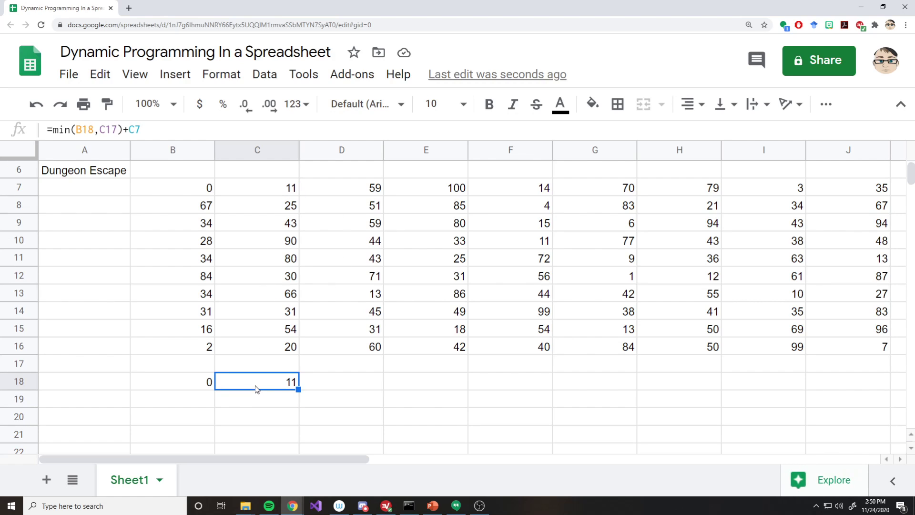
key("ctrl+c")
left_click(190, 398)
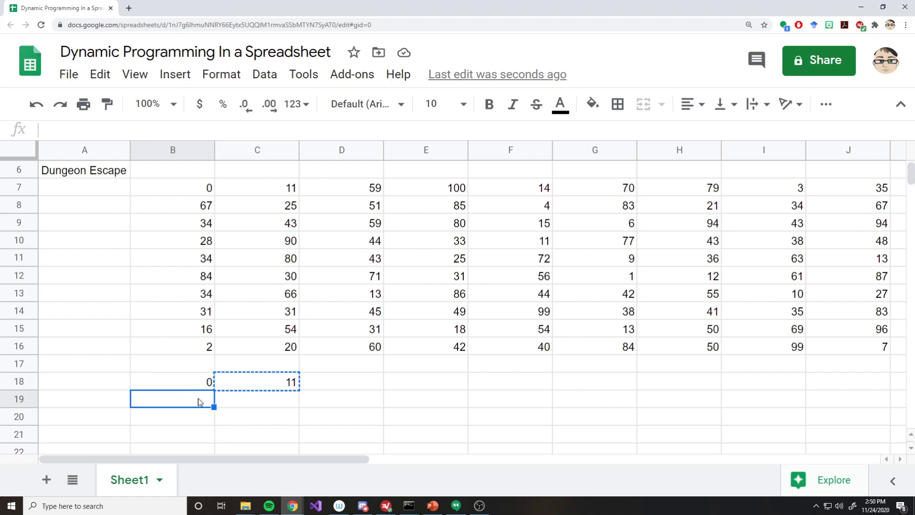
key("ctrl+v")
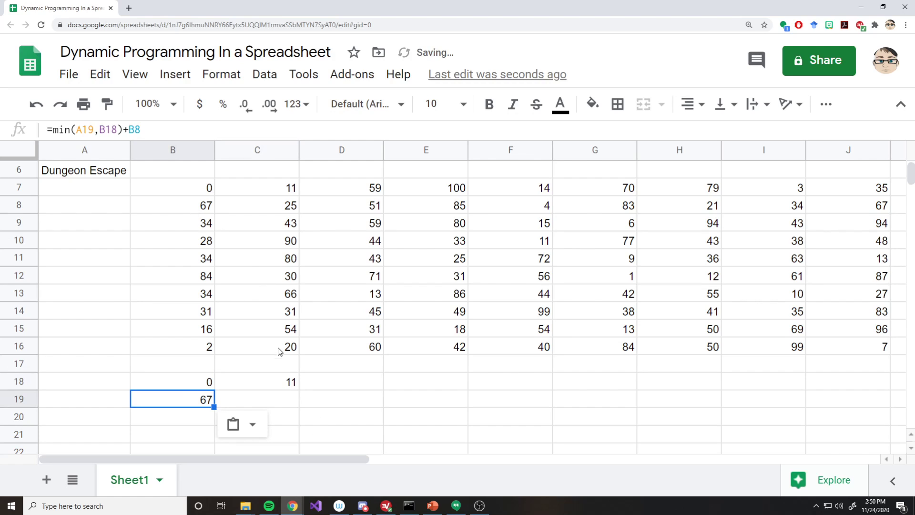
left_click(283, 397)
key("ctrl+v")
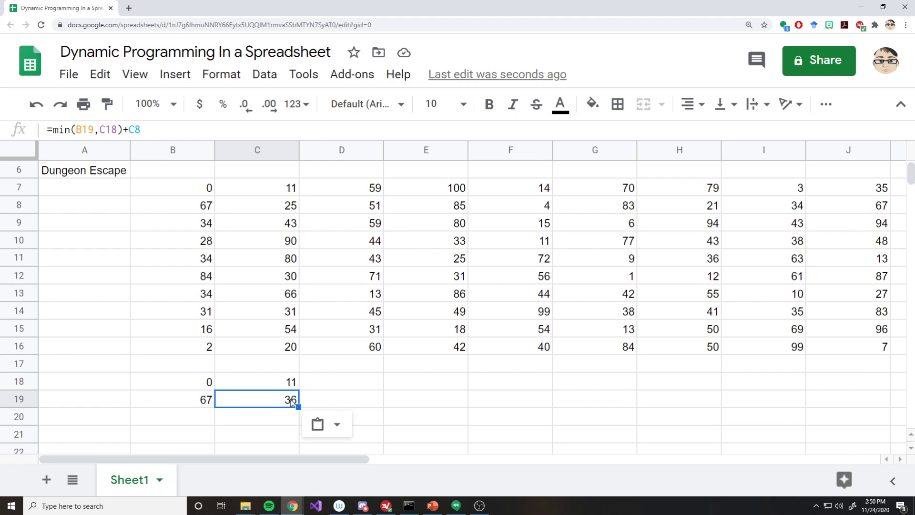
left_click(263, 382)
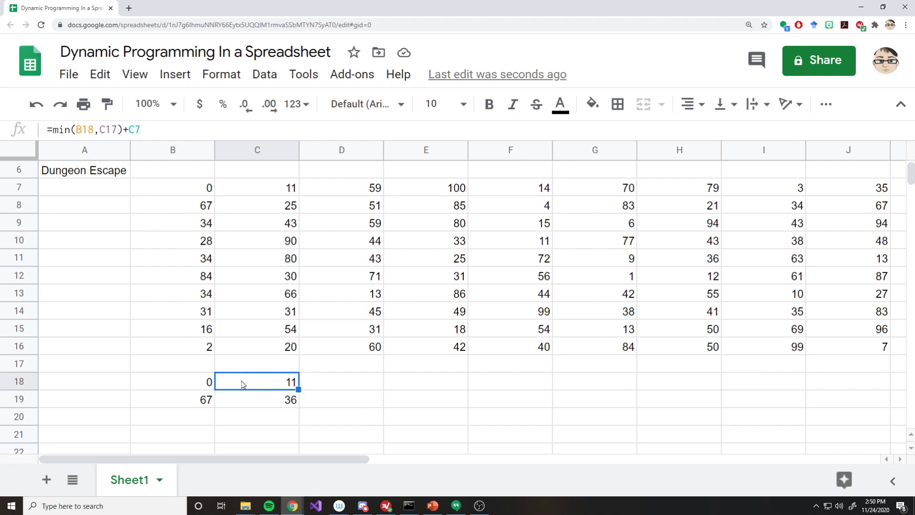
- Paste the copied minimum-path formula across the range C18:K27
scroll(274, 379, "down", 2)
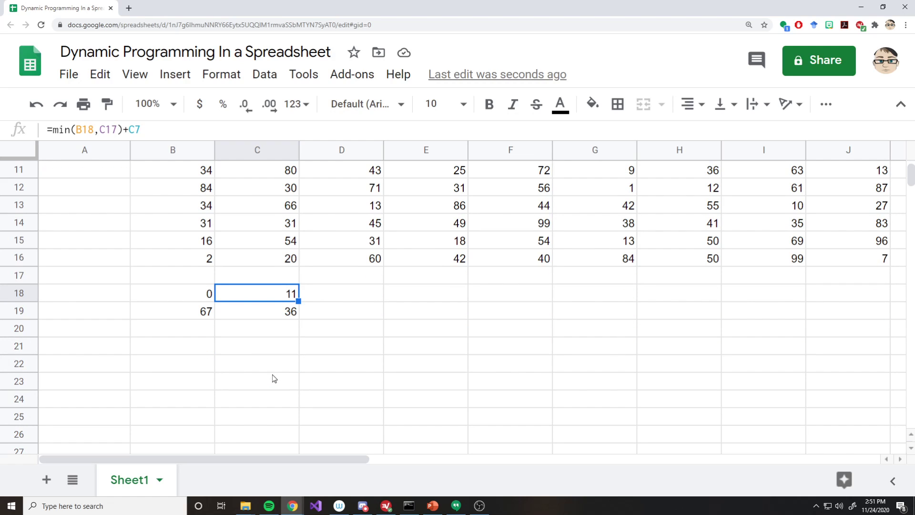
scroll(274, 378, "down", 1)
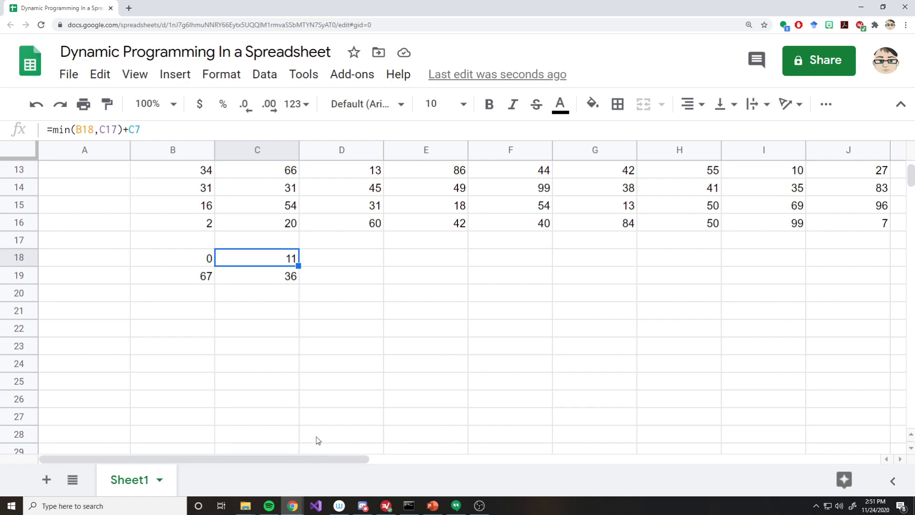
scroll(444, 419, "up", 2)
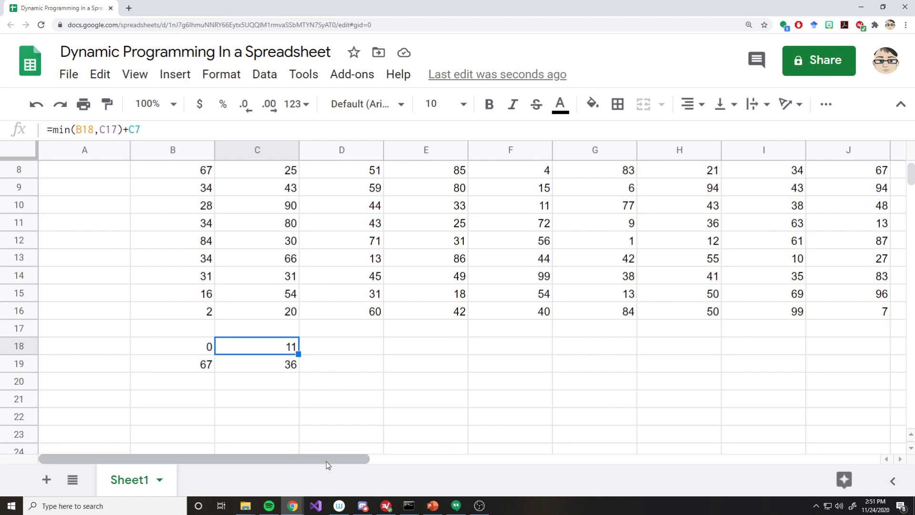
left_click_drag(326, 462, 407, 459)
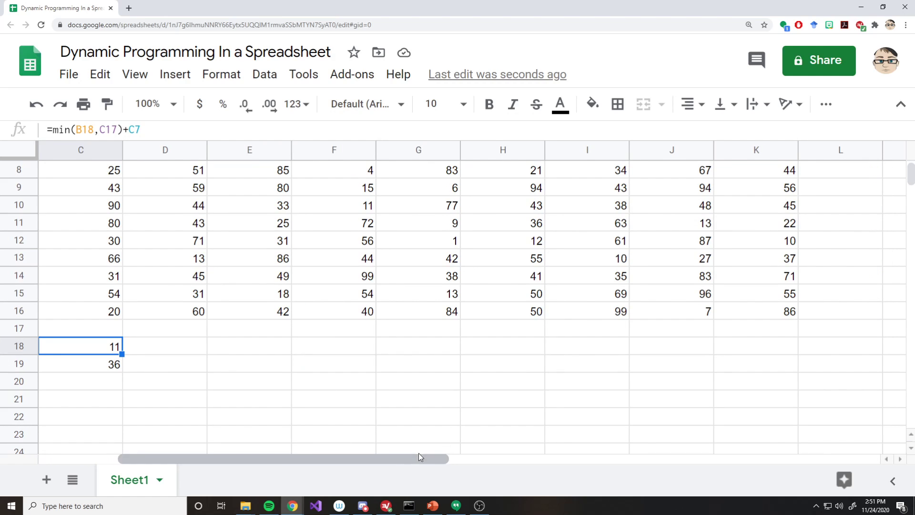
left_click(766, 346, "shift")
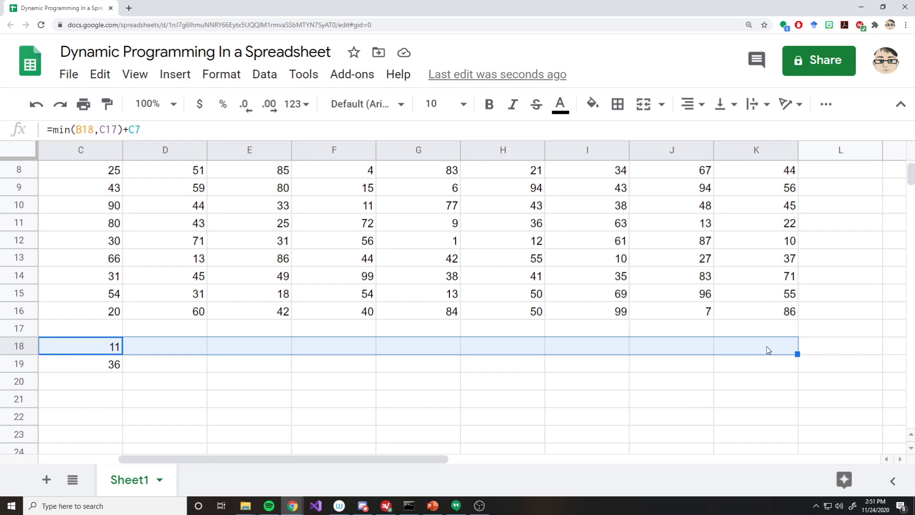
key("shift+Down")
key("shift+Down")
key("shift+Down")
key("shift+Down")
key("shift+Down")
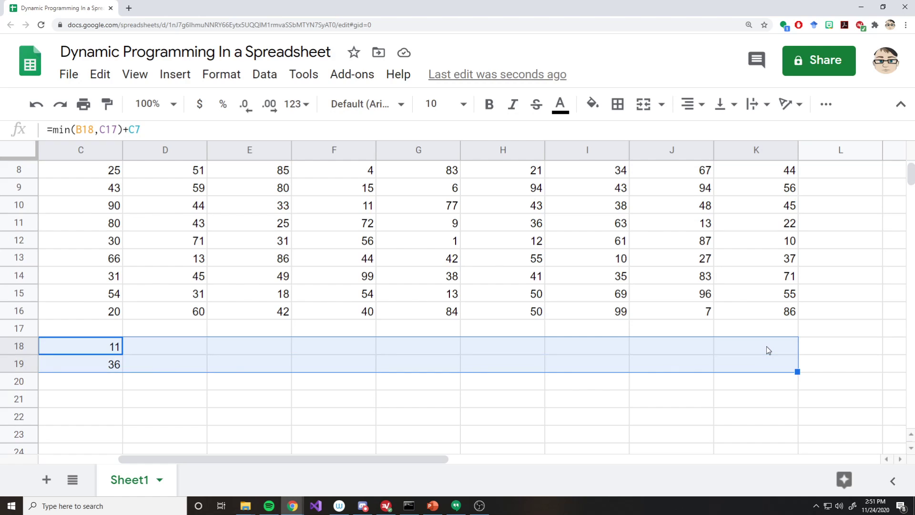
key("shift+Down")
key("shift+Down")
key("shift+Down")
key("shift+Down")
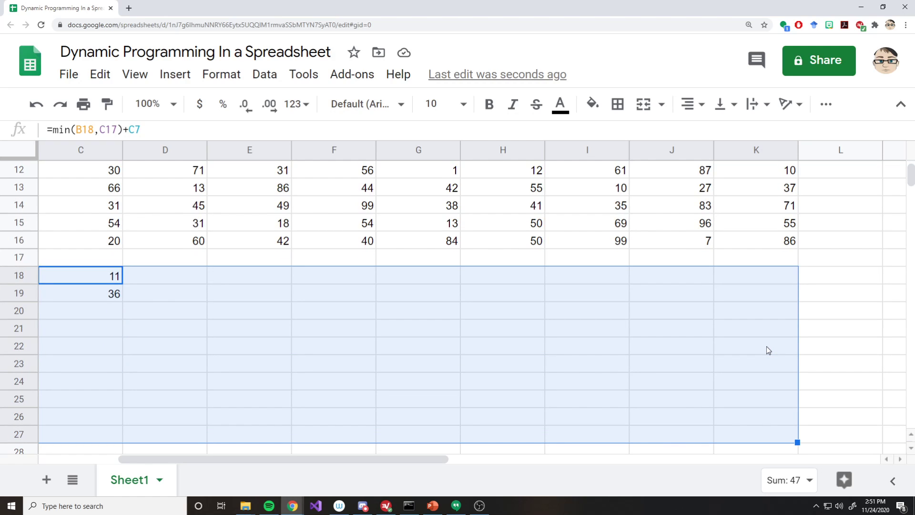
key("ctrl+v")
- Fill B19:B27 down column B with B19's minimum-path formula
key("Left")
key("Left")
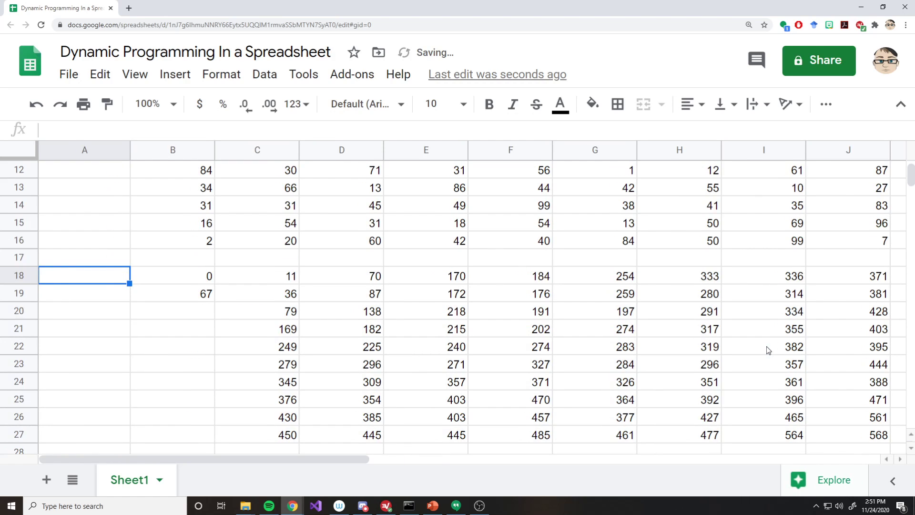
key("Right")
key("Down")
key("shift+Down")
key("shift+Down")
key("shift+Down")
key("shift+Down")
key("shift+Down")
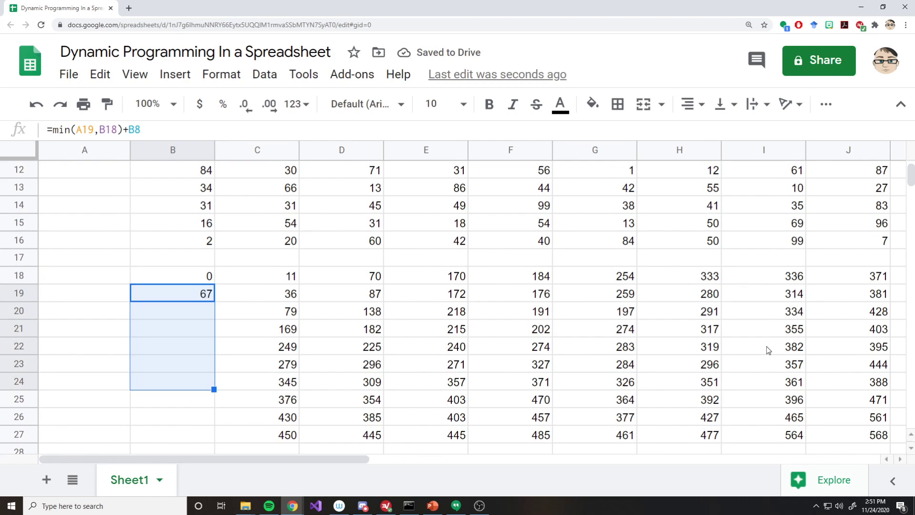
key("shift+Down")
key("shift+Down")
key("shift+Down")
key("ctrl+v")
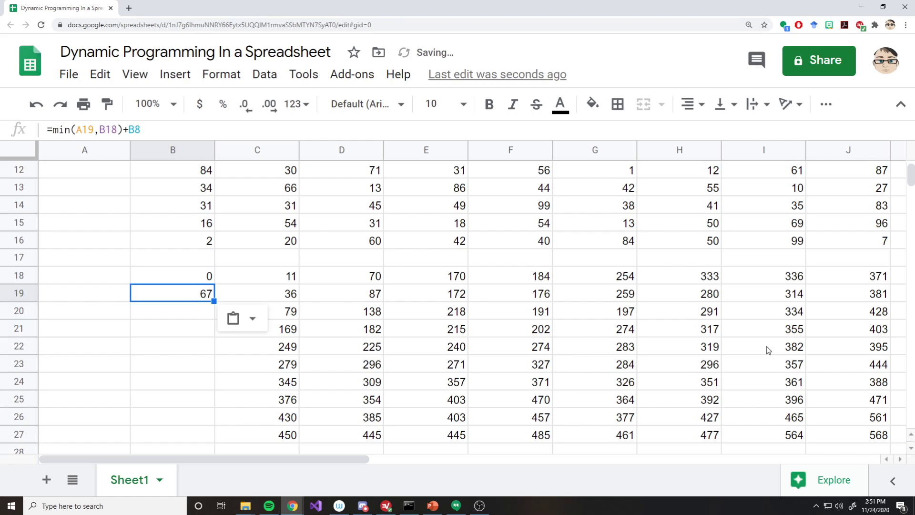
key("Down")
key("Up")
key("ctrl+c")
key("shift+Down")
key("shift+Down")
key("shift+Down")
key("shift+Down")
key("shift+Down")
key("shift+Down")
key("shift+Down")
key("shift+Down")
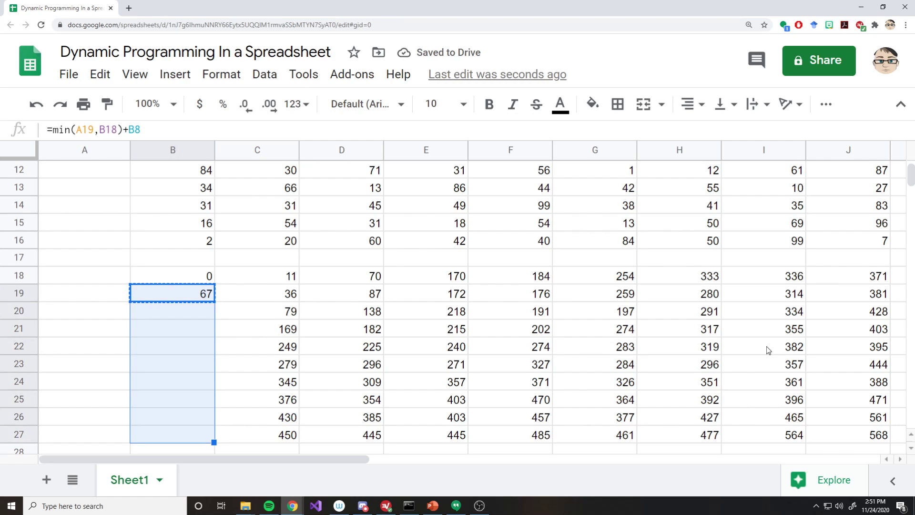
key("ctrl+v")
key("Up")
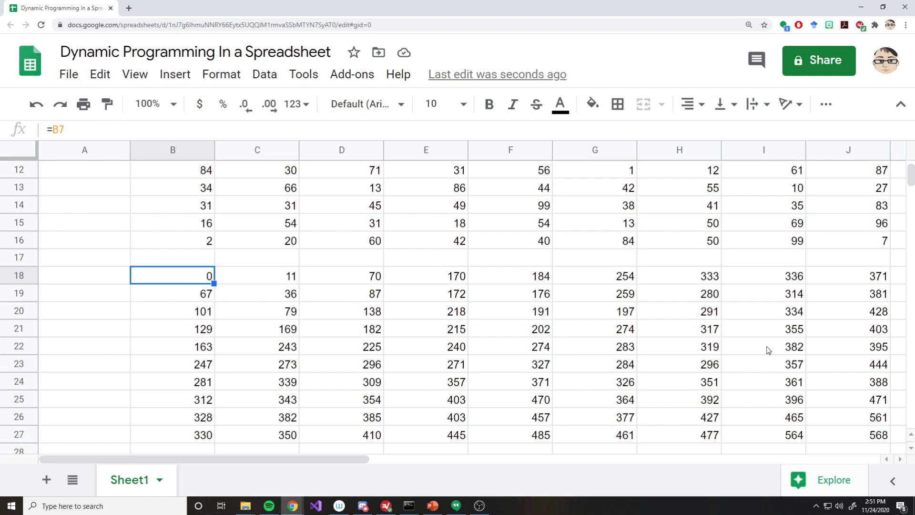
- Paste =min(A18,B17)+B7 into B18 and confirm K27 now totals 637
key("Right")
key("Left")
key("Up")
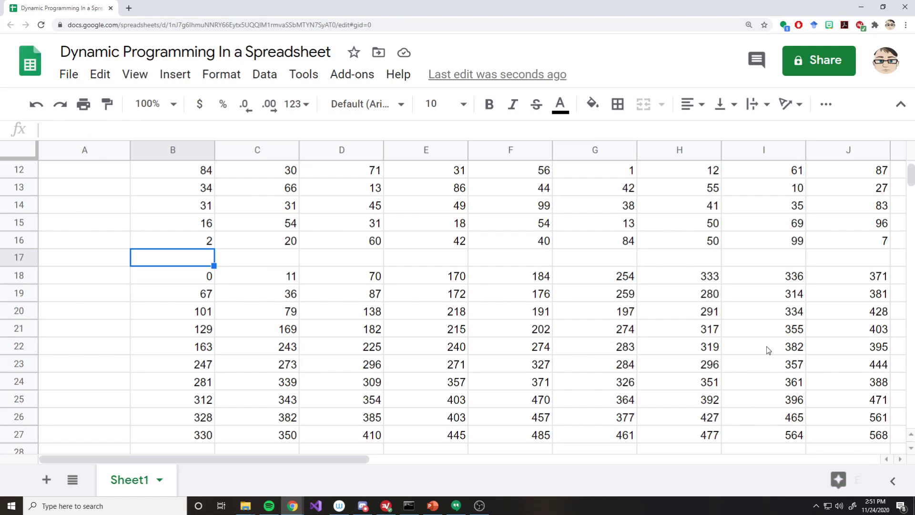
key("Down")
key("Left")
key("Right")
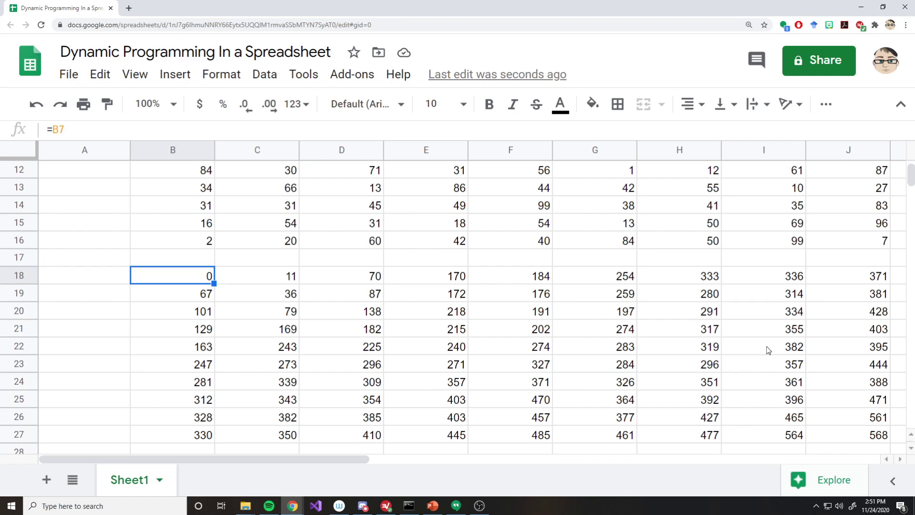
key("ctrl+v")
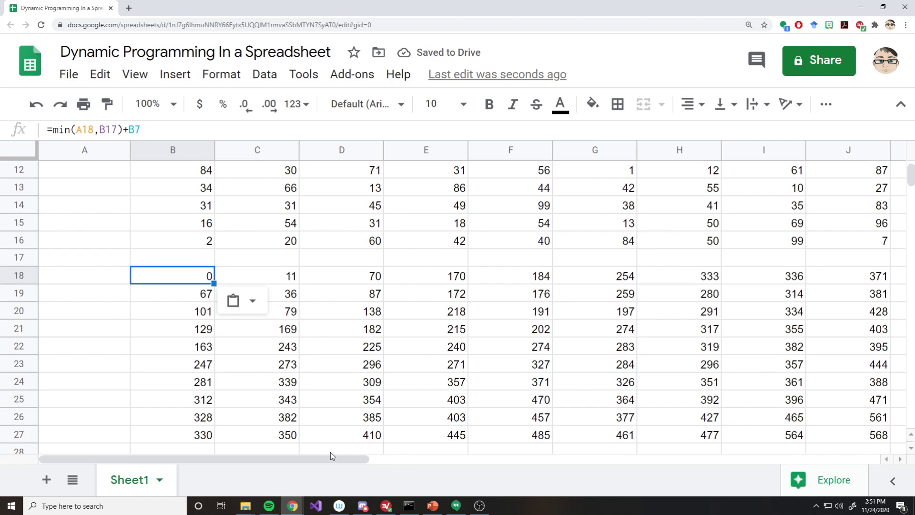
left_click_drag(319, 459, 473, 467)
left_click(589, 440)
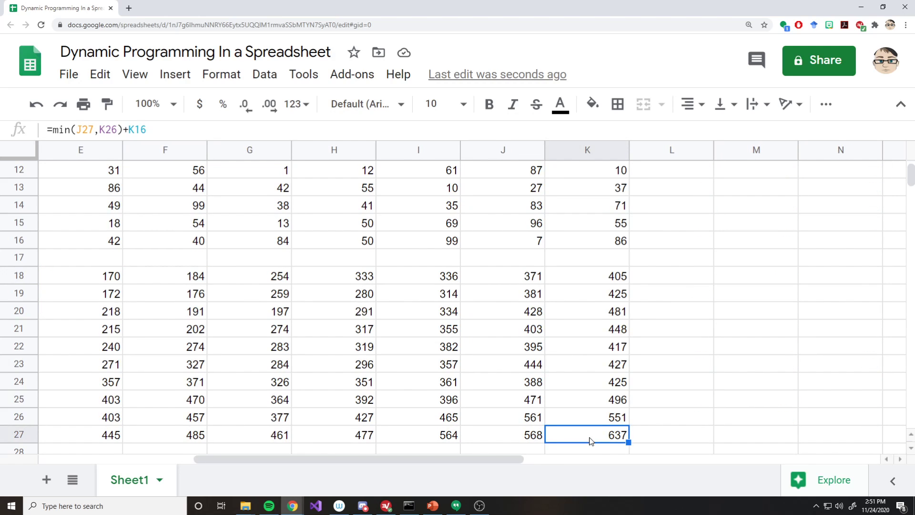
left_click_drag(448, 457, 286, 458)
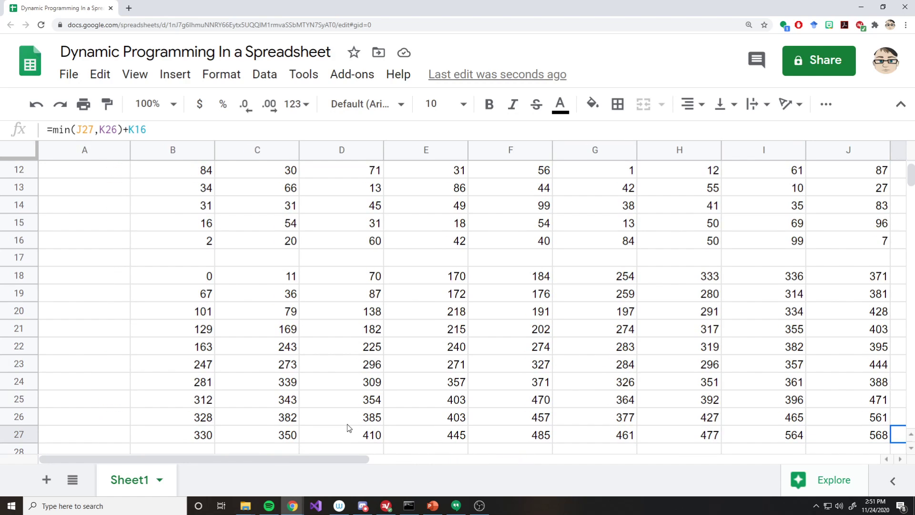
- Enter 'Carnival Game' in A29 above the number grid, then select B30
scroll(348, 411, "up", 4)
scroll(347, 410, "down", 3)
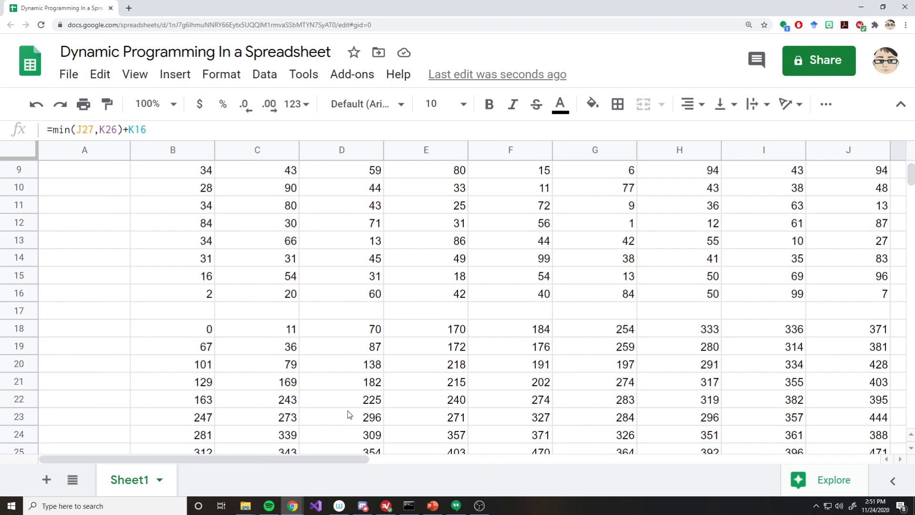
scroll(348, 414, "down", 1)
scroll(347, 414, "down", 2)
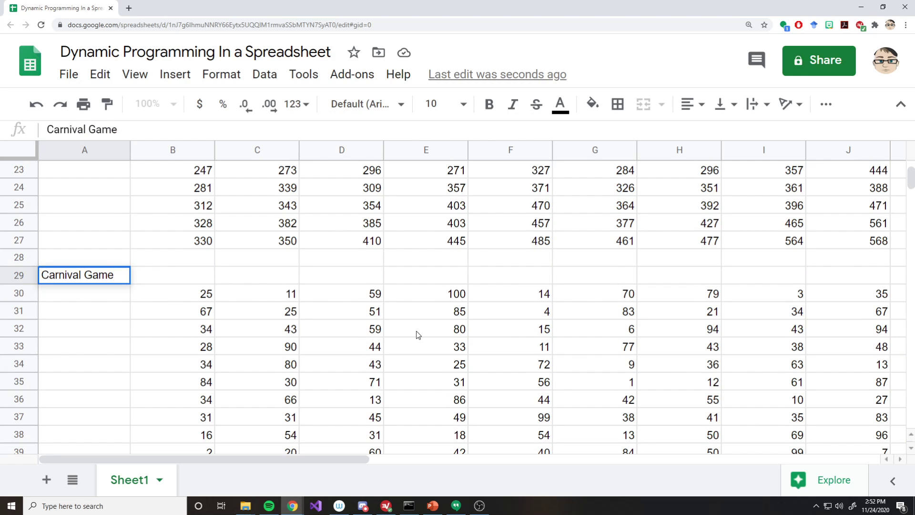
scroll(420, 328, "down", 2)
scroll(421, 329, "up", 2)
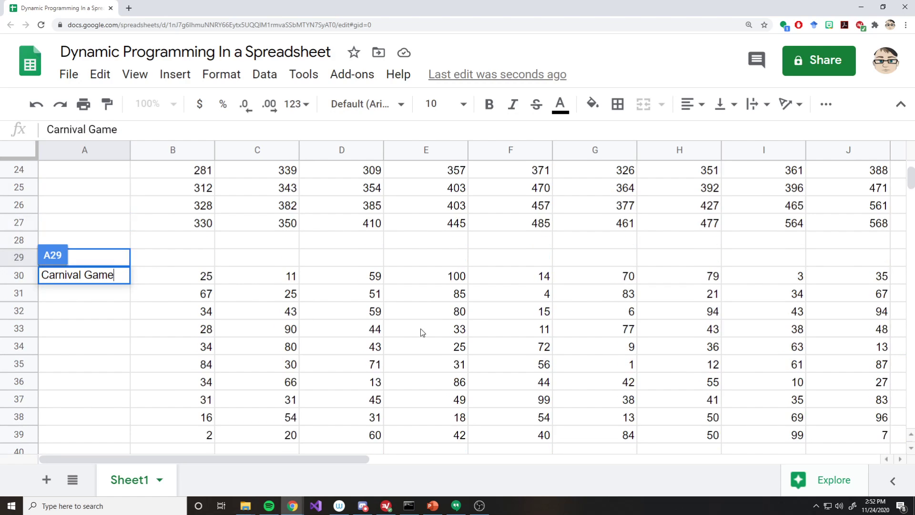
scroll(420, 327, "up", 1)
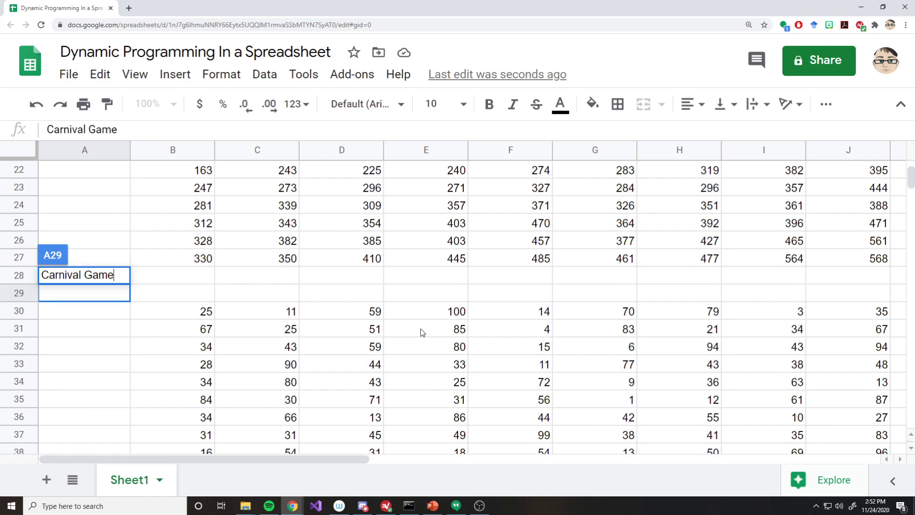
key("Return")
left_click(145, 306)
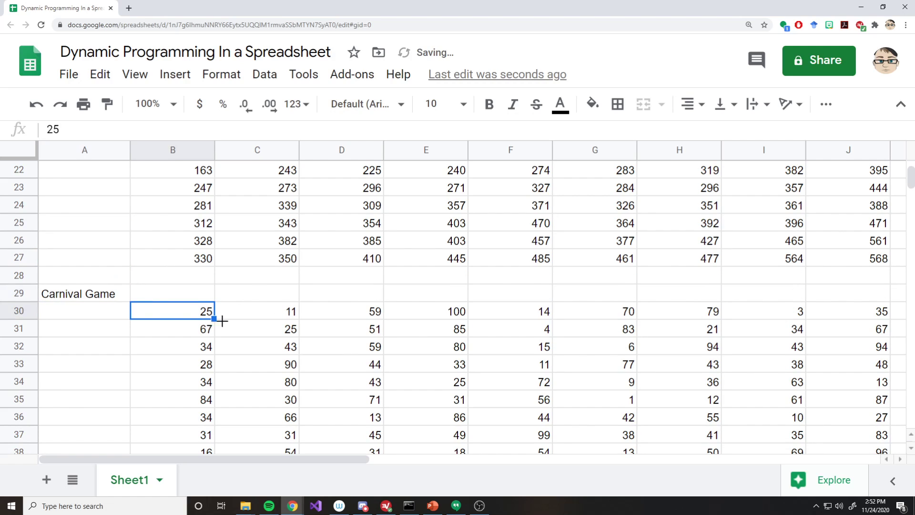
scroll(224, 325, "down", 2)
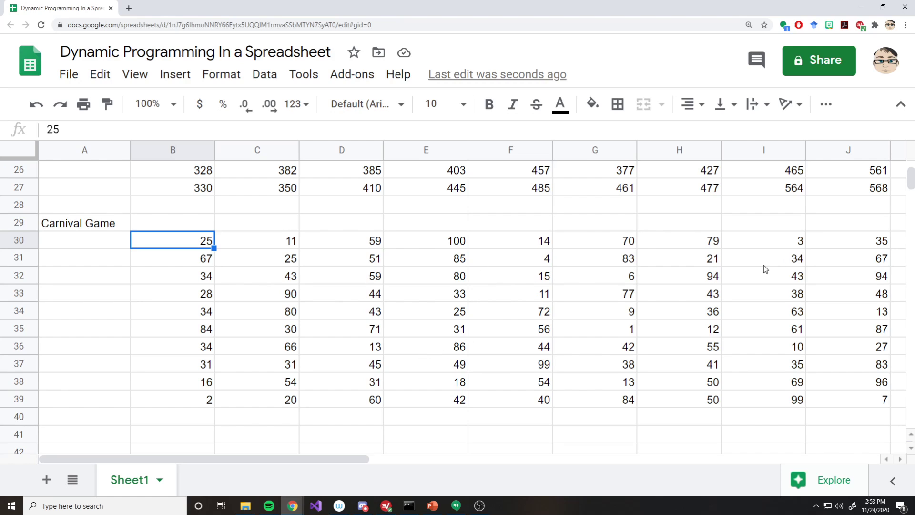
left_click(548, 244)
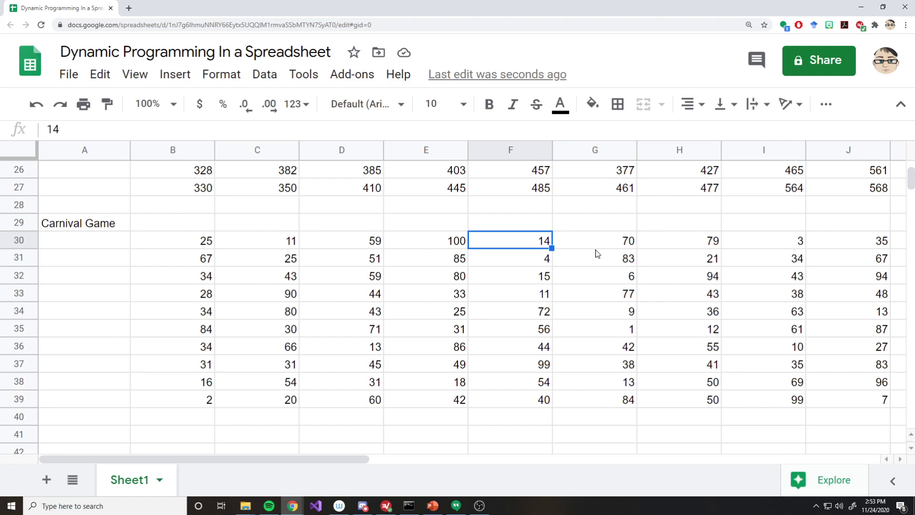
key("Down")
key("Up")
key("Down")
key("Left")
key("Right")
key("Right")
key("Left")
key("Up")
key("Down")
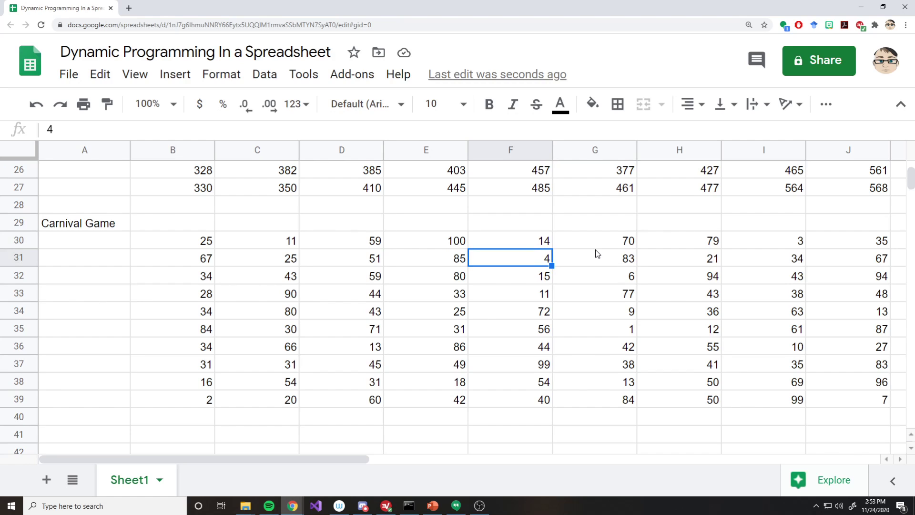
key("Left")
key("Right")
key("Up")
key("Down")
key("Left")
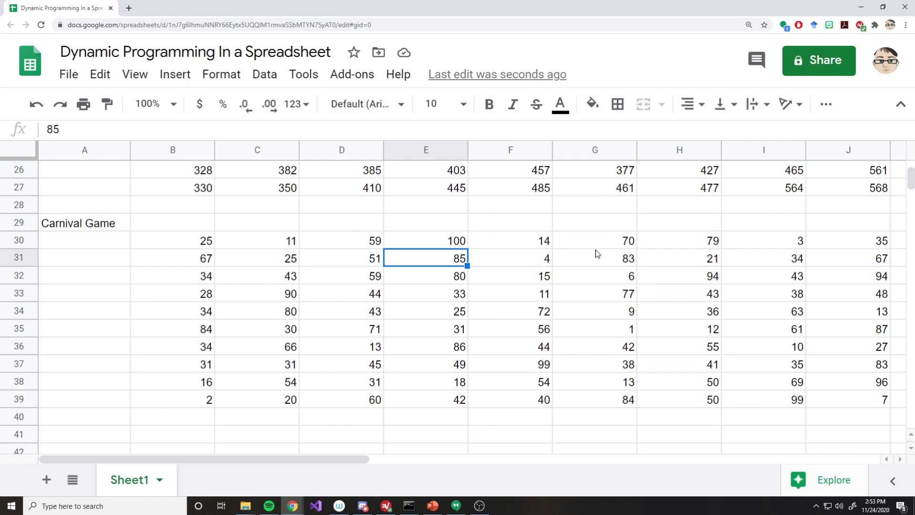
key("Right")
key("Right")
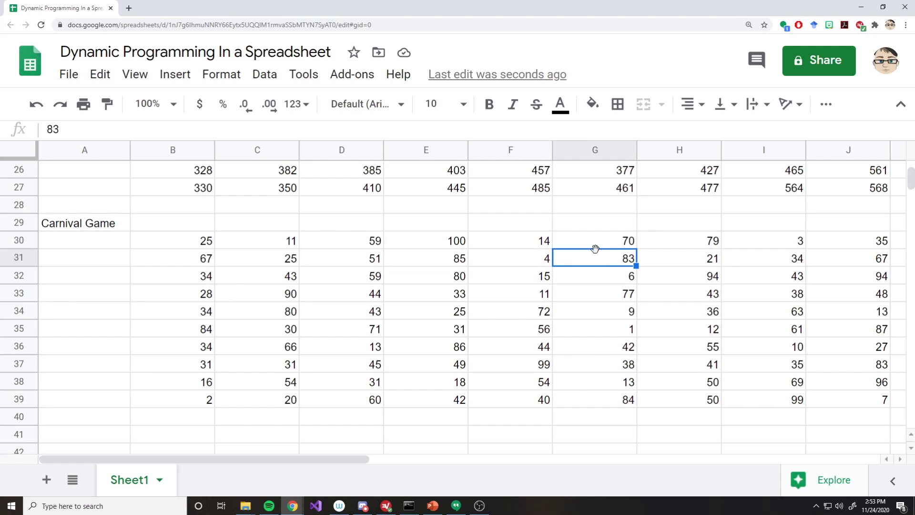
key("Left")
key("Right")
key("Down")
key("Left")
key("Right")
key("Right")
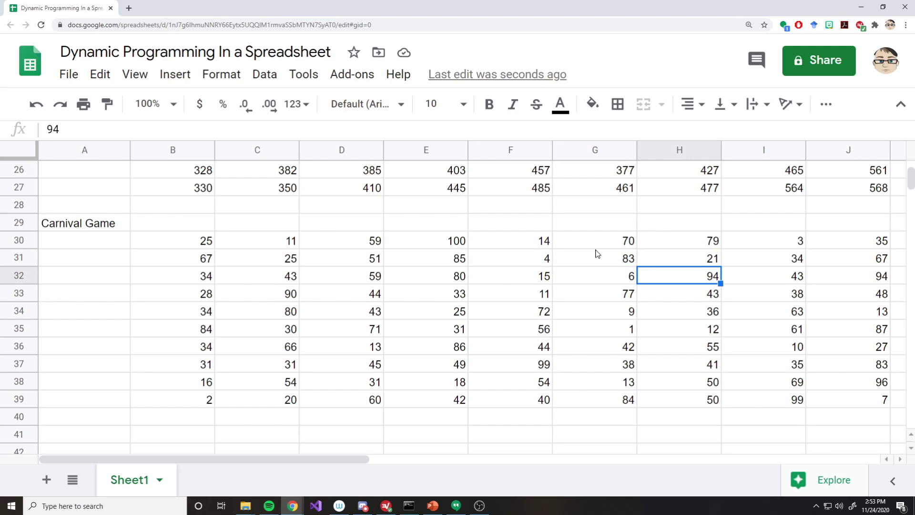
key("Down")
key("Down")
key("Left")
key("Down")
key("Down")
key("Right")
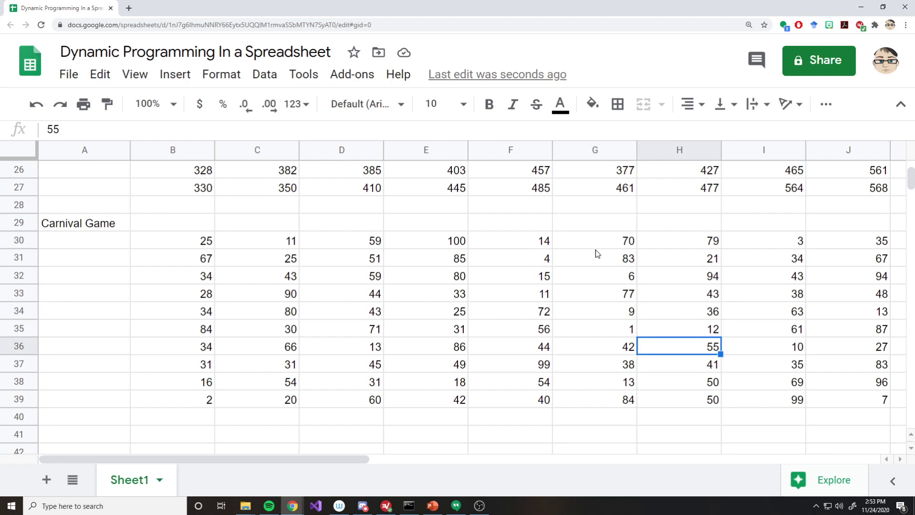
key("Right")
key("Down")
key("Left")
key("Down")
key("Up")
key("Up")
key("Up")
key("Up")
key("Up")
key("Up")
key("Up")
key("Up")
key("Down")
key("Down")
key("Down")
key("Down")
key("Down")
key("Down")
key("Down")
key("Down")
key("Down")
key("Up")
key("Up")
key("Up")
key("Down")
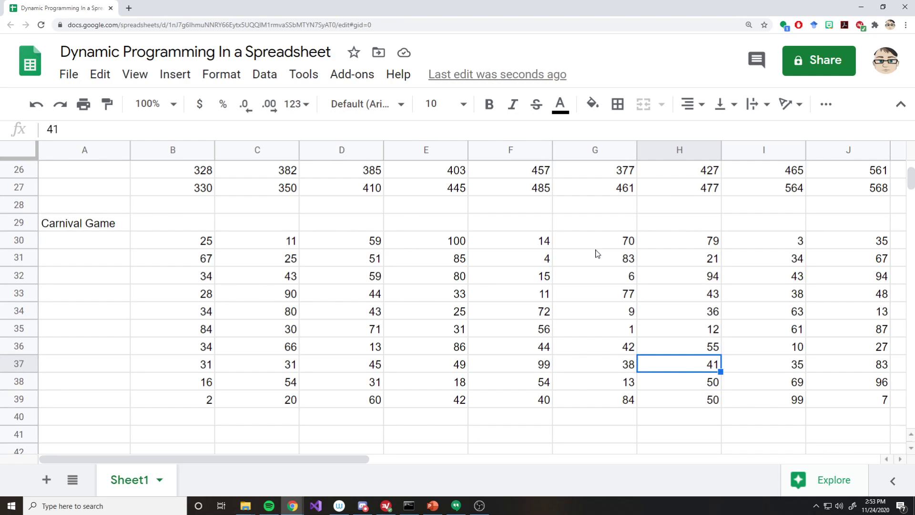
key("Left")
key("Right")
key("Right")
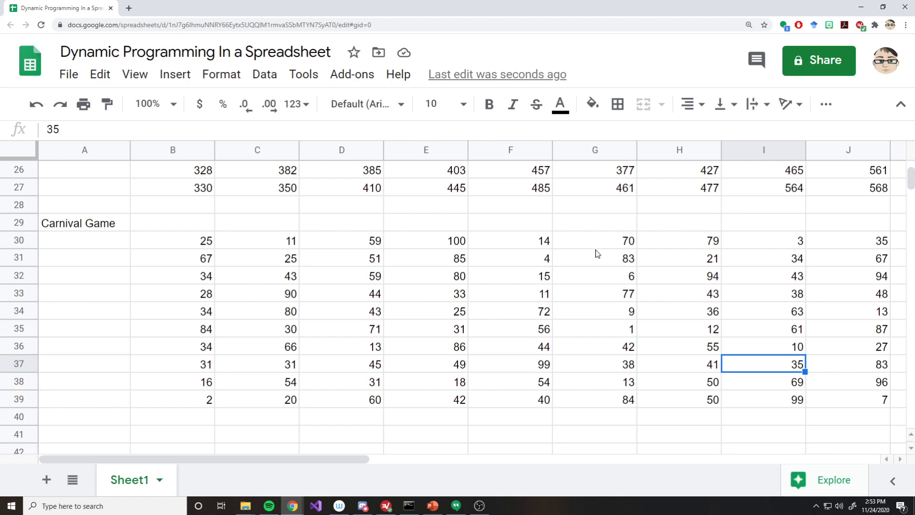
scroll(593, 288, "down", 2)
scroll(564, 357, "up", 2)
- Enter the formula =B30 in cell B41
left_click(199, 439)
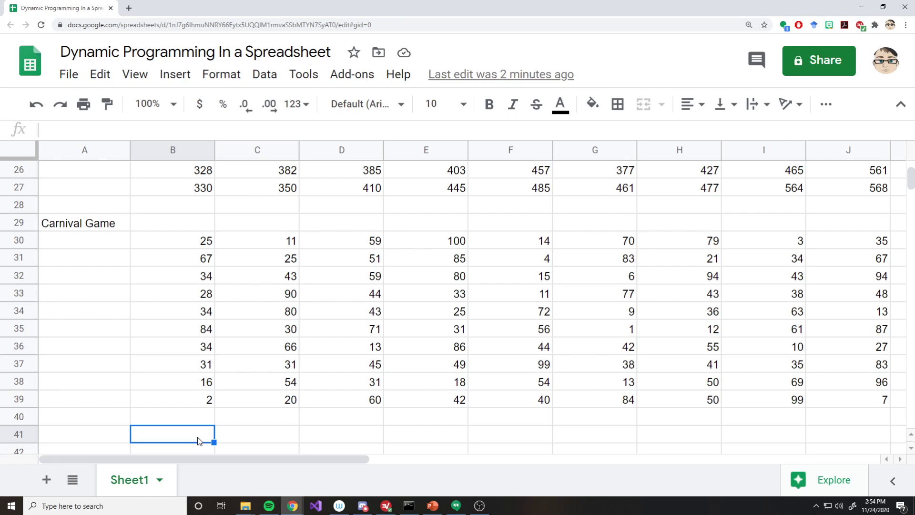
type("=")
key("Up")
key("Up")
key("Up")
key("Up")
key("Up")
key("Up")
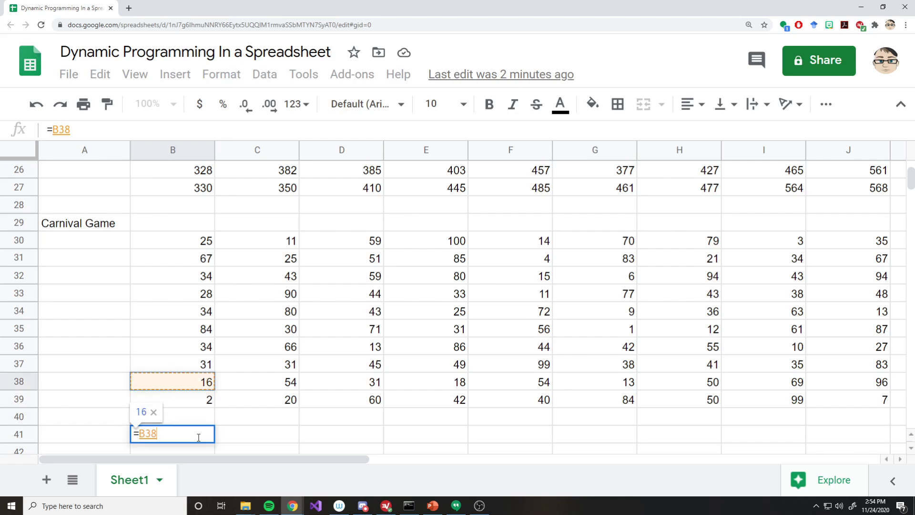
key("Up")
key("Up")
key("Up")
key("Up")
key("Up")
key("Return")
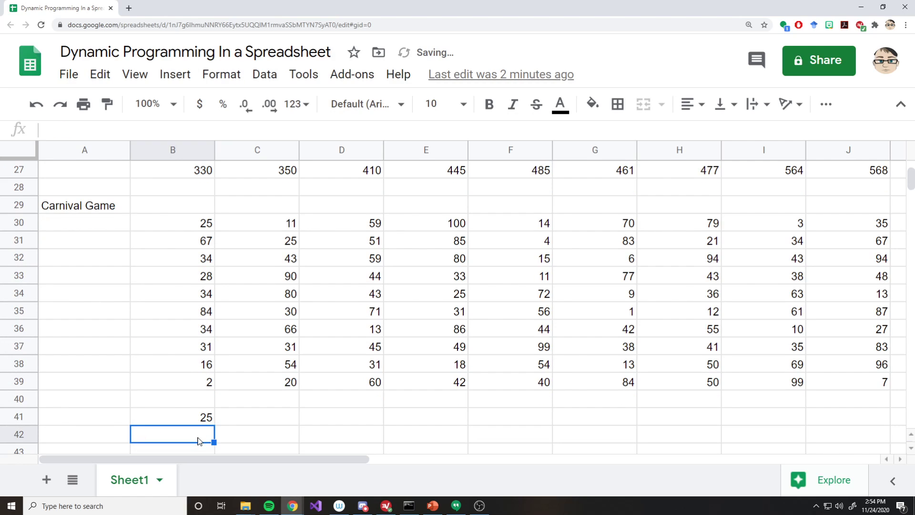
key("Right")
- Copy B41's formula across B41:K41 so row 41 shows 25 through 34
key("Up")
key("Left")
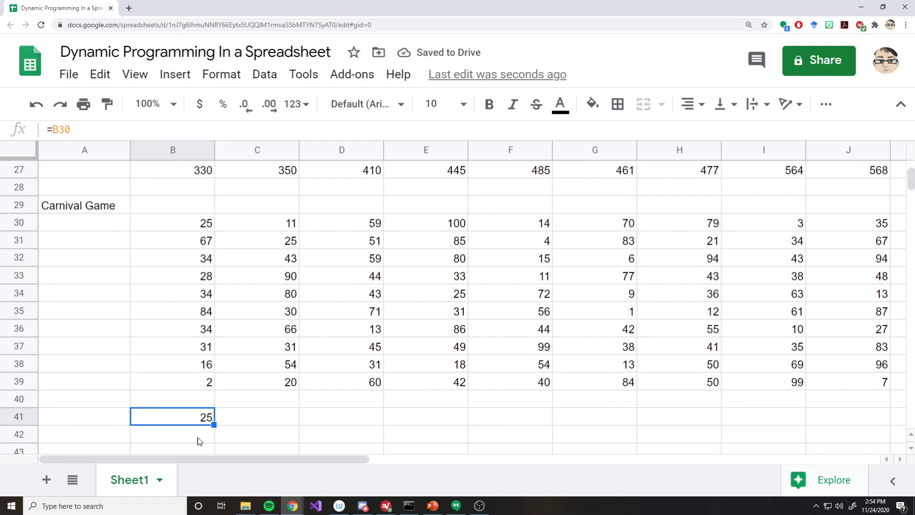
key("shift+Right")
key("shift+Right")
key("shift+Right")
key("shift+Right")
key("shift+Right")
key("shift+Right")
key("shift+Right")
key("shift+Right")
key("shift+Right")
key("shift+Right")
key("shift+Right")
key("shift+Right")
key("shift+Right")
key("shift+Right")
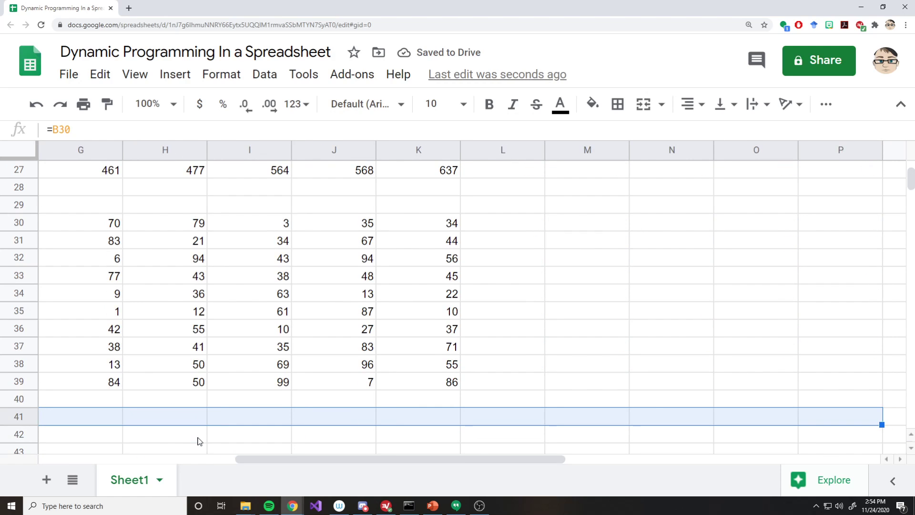
key("shift+Left")
key("shift+Left")
key("shift+Left")
key("shift+Left")
key("shift+Left")
key("shift+Left")
key("shift+Right")
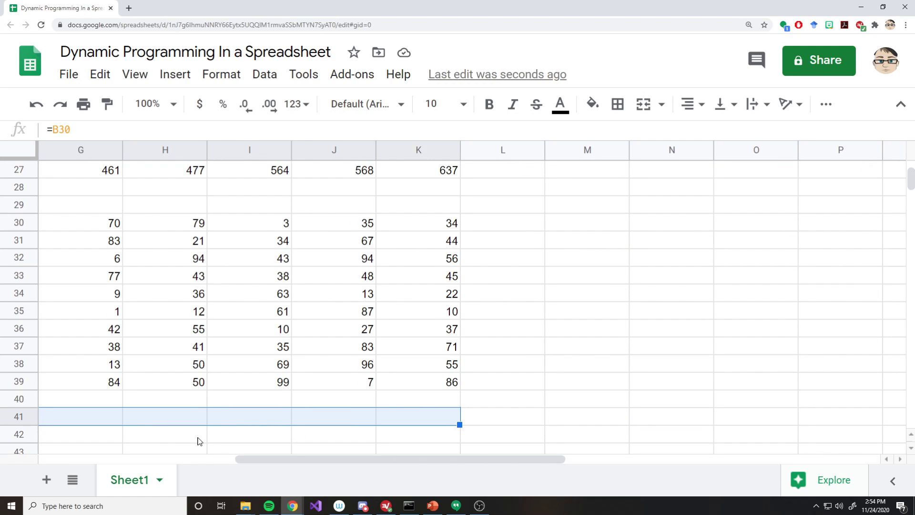
key("ctrl+v")
key("Left")
key("Right")
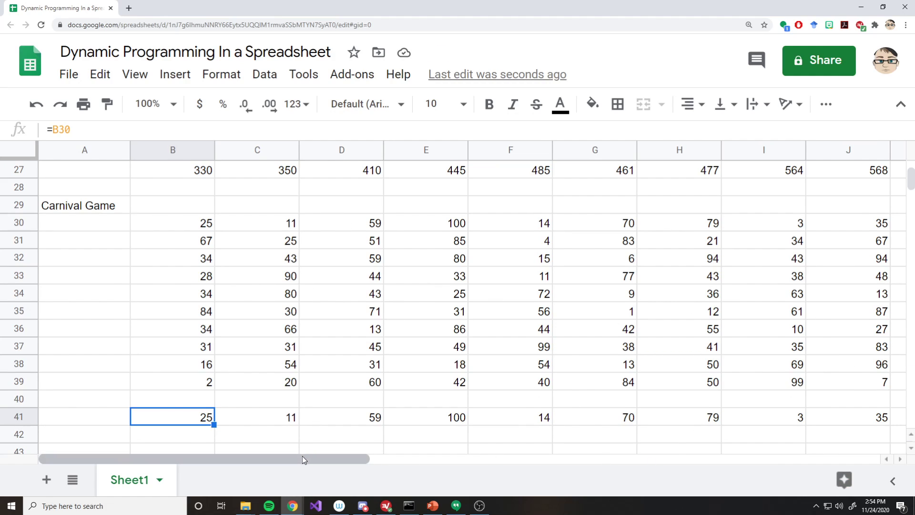
mouse_move(311, 459)
left_mouse_down()
mouse_move(383, 461)
mouse_move(324, 461)
left_mouse_up()
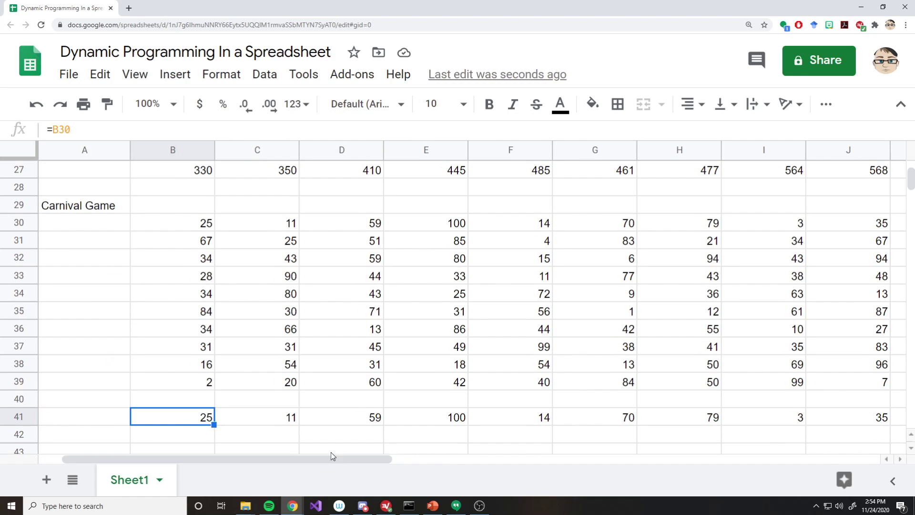
left_click(192, 434)
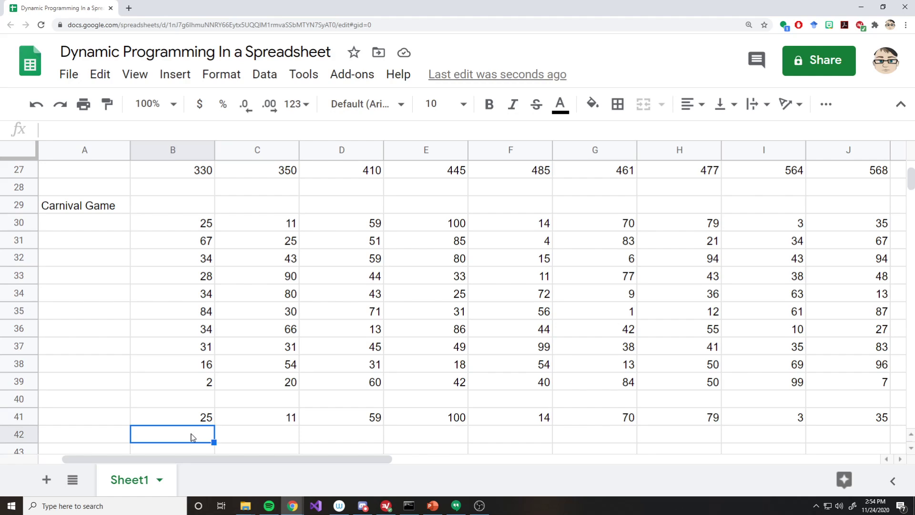
- Start the B42 formula as =max(A41, with A41 as the first argument
type("=")
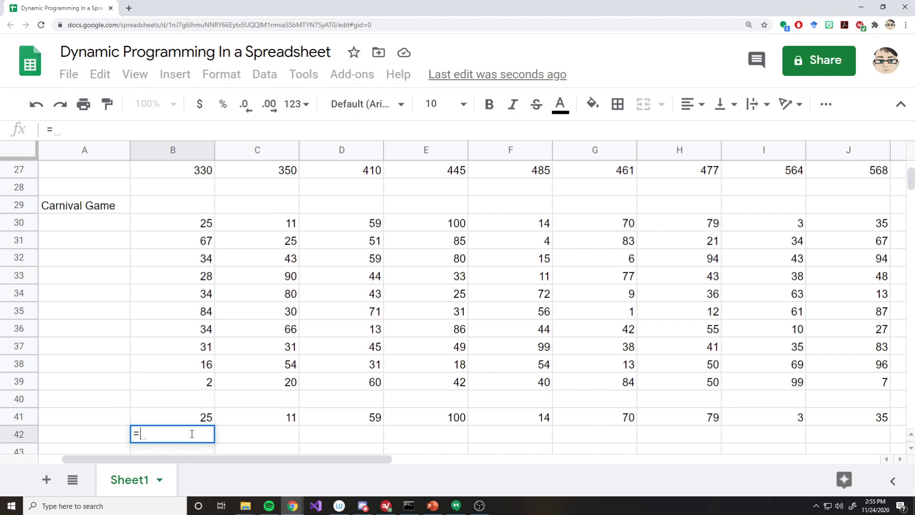
key("Up")
key("Down")
key("Up")
key("Right")
key("Left")
key("Left")
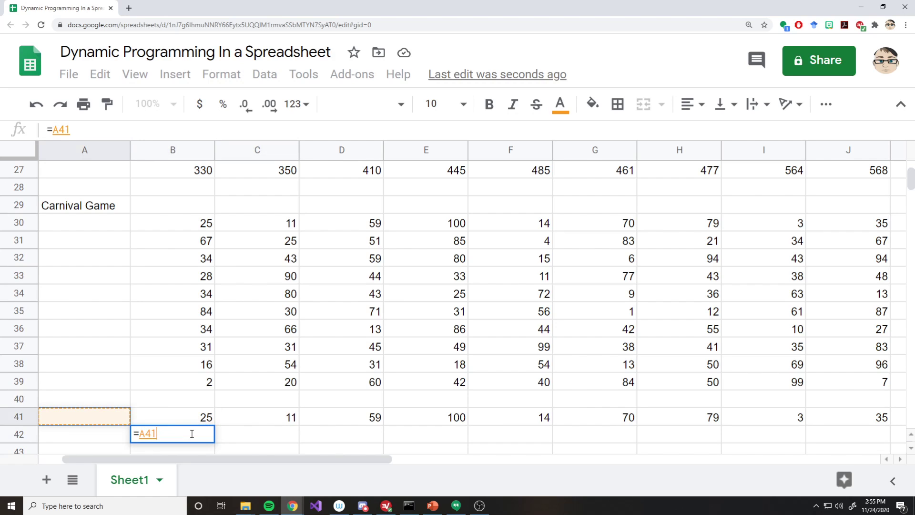
key("Right")
key("Down")
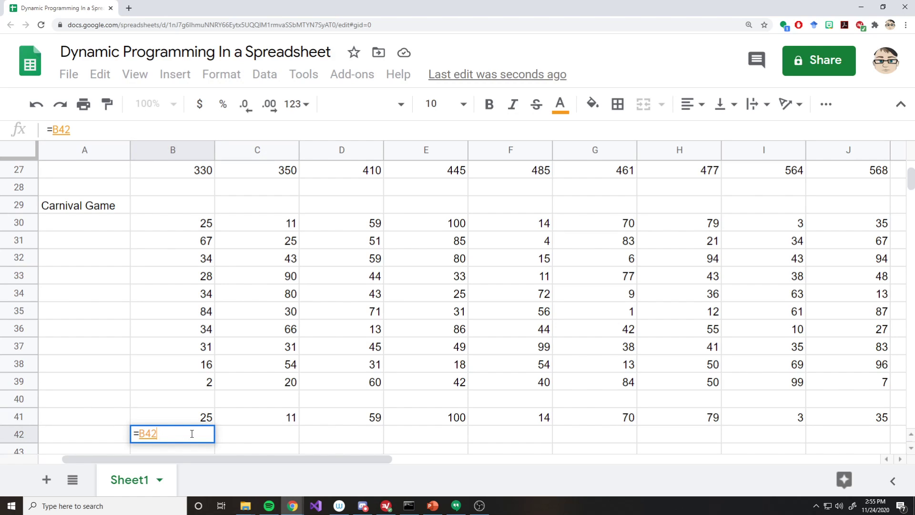
key("BackSpace")
key("BackSpace")
key("BackSpace")
type("ma")
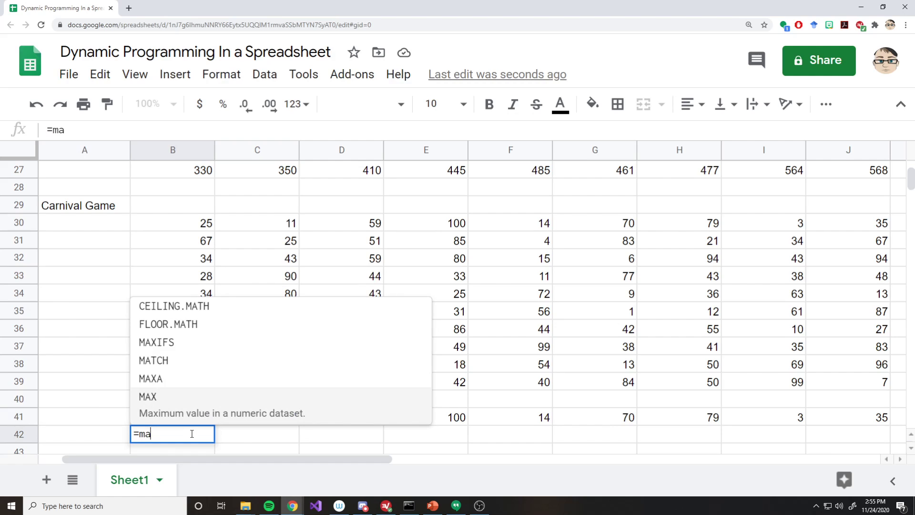
type("x(")
key("Up")
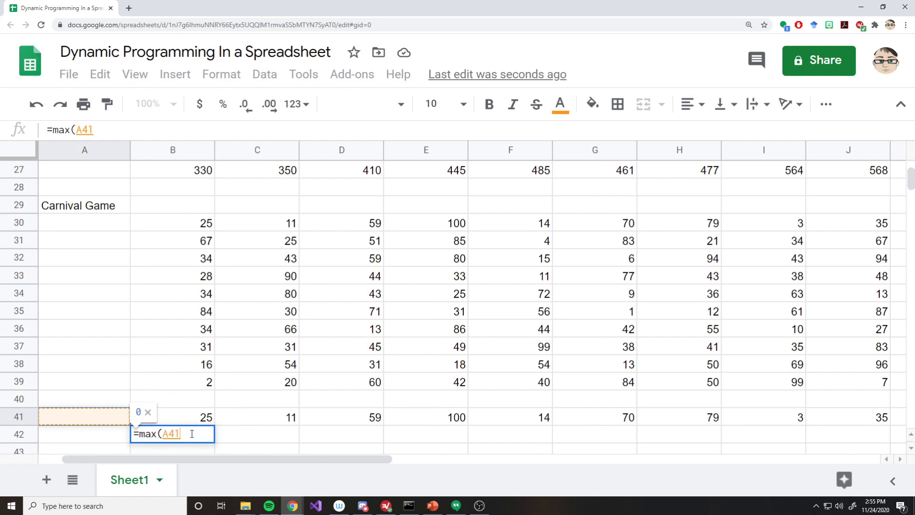
type(",")
- Complete B42 as =max(A41,B41,C41)+B31, giving 92
key("Left")
key("Right")
key("Right")
key("Up")
key("Left")
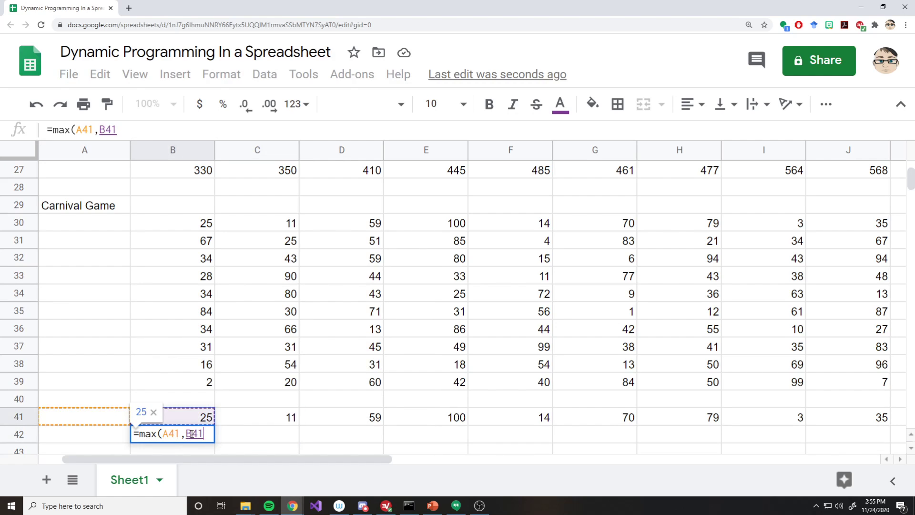
type(",")
key("Up")
key("Right")
type(",")
key("BackSpace")
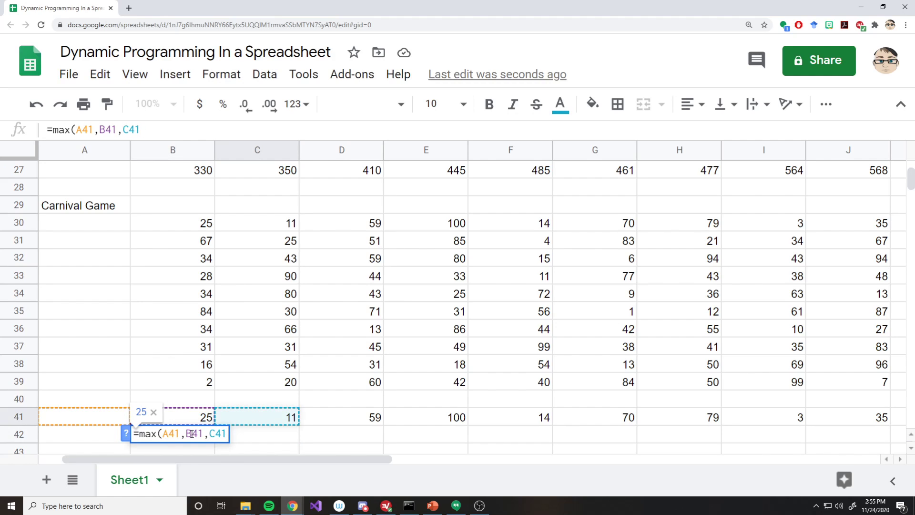
type(")+")
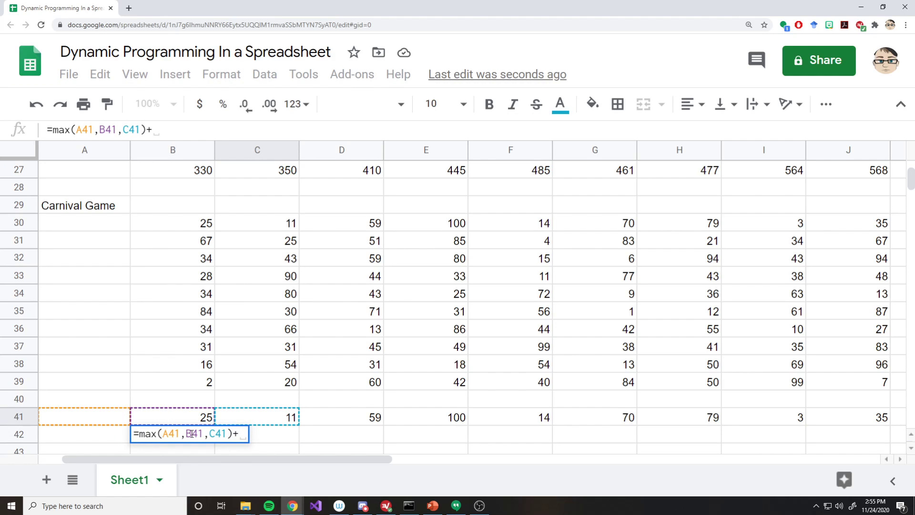
key("Up")
key("Up")
key("Up")
key("Up")
key("Up")
key("Up")
key("Up")
key("Up")
key("Up")
key("Up")
key("Up")
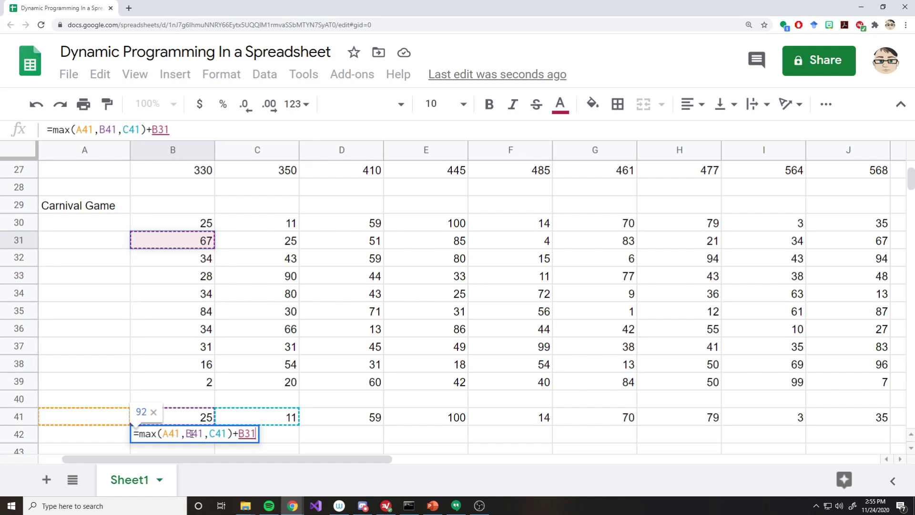
key("Return")
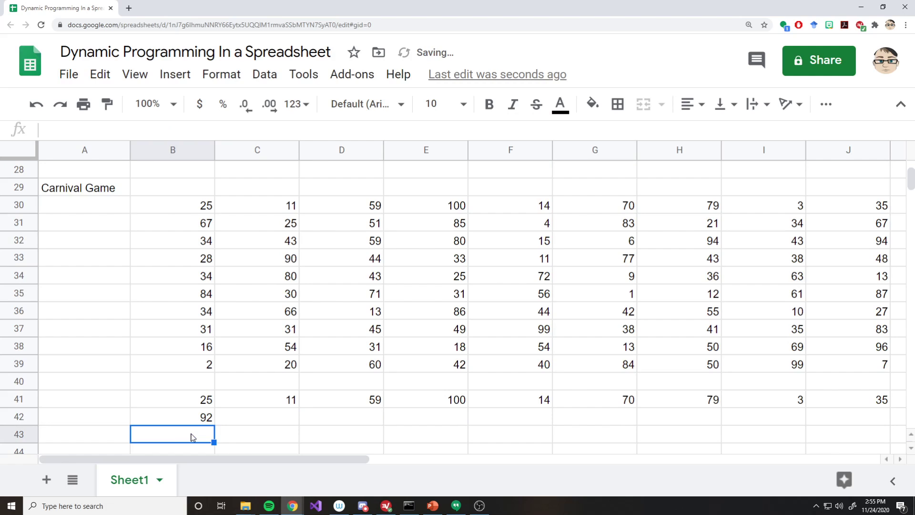
- Fill the B42 formula across B42:K42
key("Up")
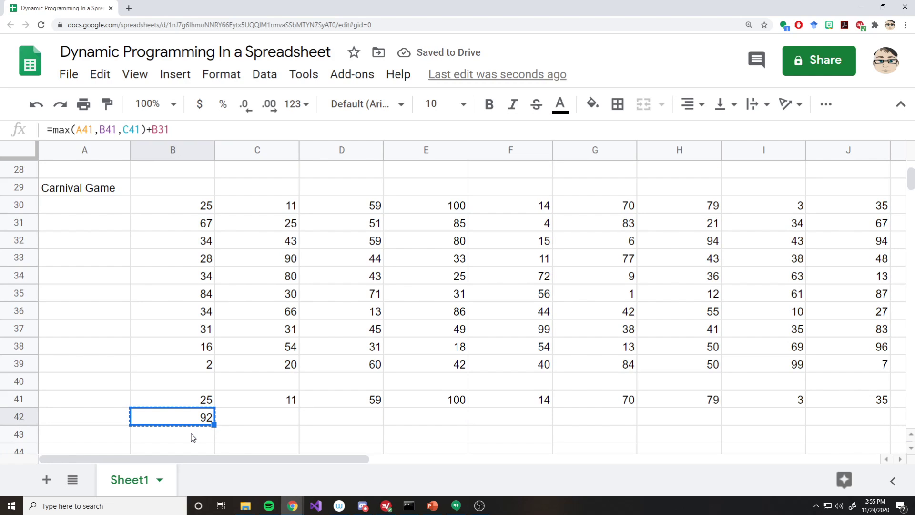
key("shift+Right")
key("shift+Right")
key("shift+Right")
key("shift+Right")
key("shift+Right")
key("shift+Right")
key("shift+Right")
key("shift+Right")
key("shift+Right")
key("shift+Right")
key("shift+Left")
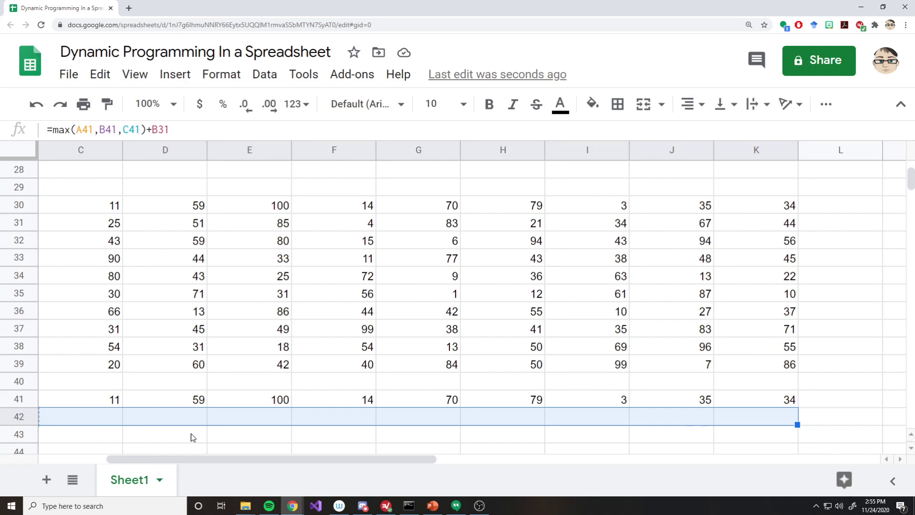
key("ctrl+v")
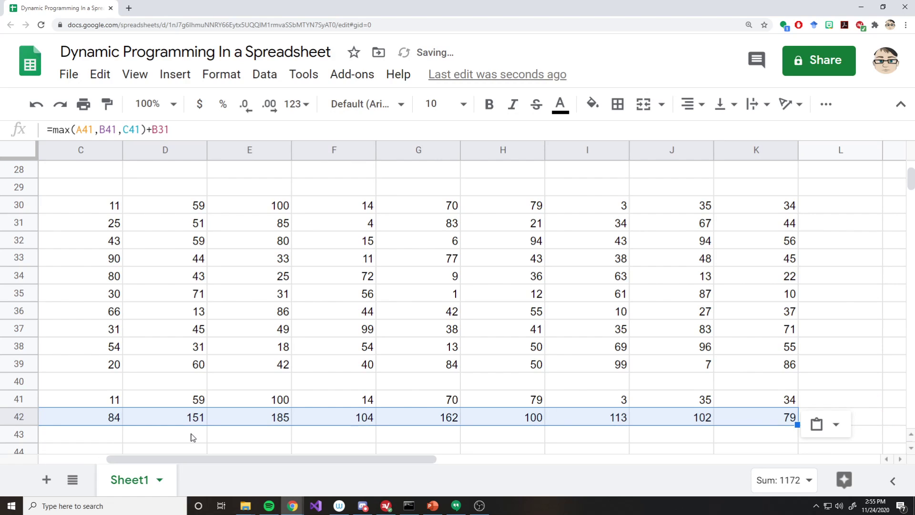
key("Home")
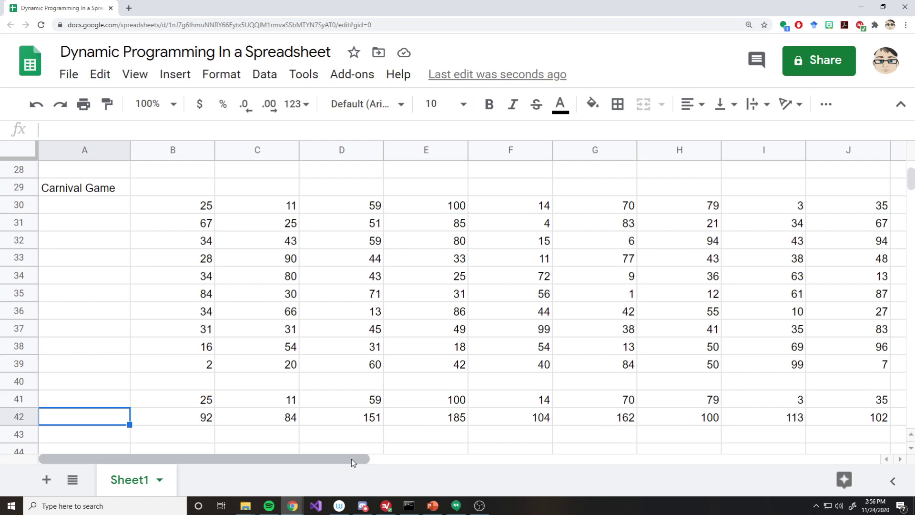
mouse_move(350, 459)
left_mouse_down()
mouse_move(449, 459)
mouse_move(353, 458)
left_mouse_up()
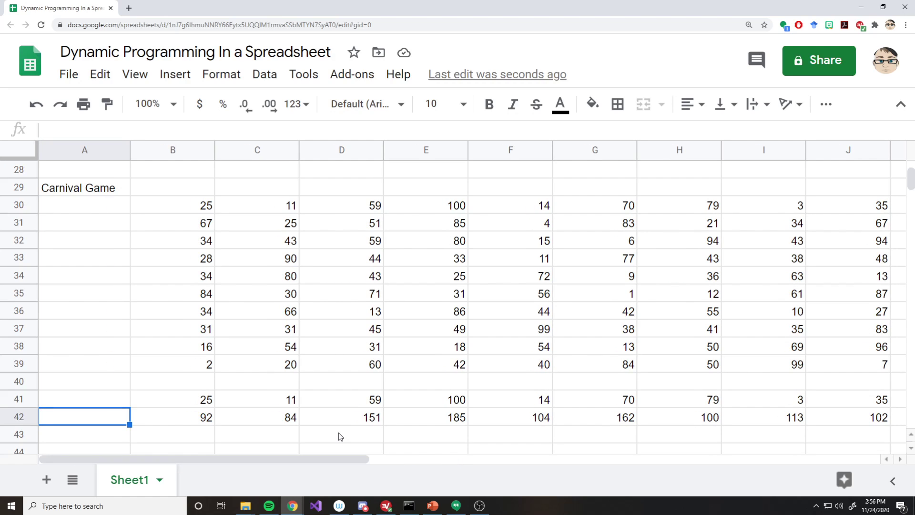
left_click(199, 417)
scroll(297, 417, "down", 1)
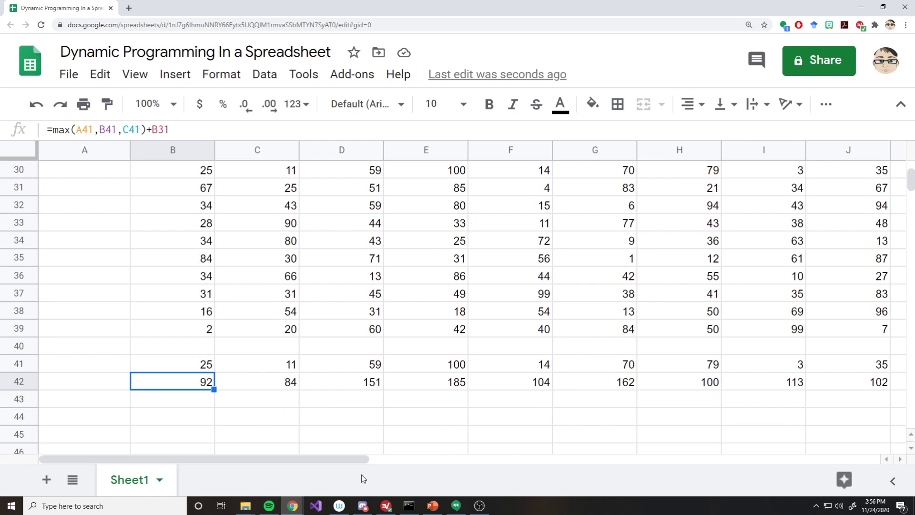
- Copy the row-42 formulas from B42 rightward and paste them into rows 43 to 50
key("ctrl+shift+Right")
key("ctrl+c")
scroll(484, 399, "down", 2)
scroll(484, 399, "down", 1)
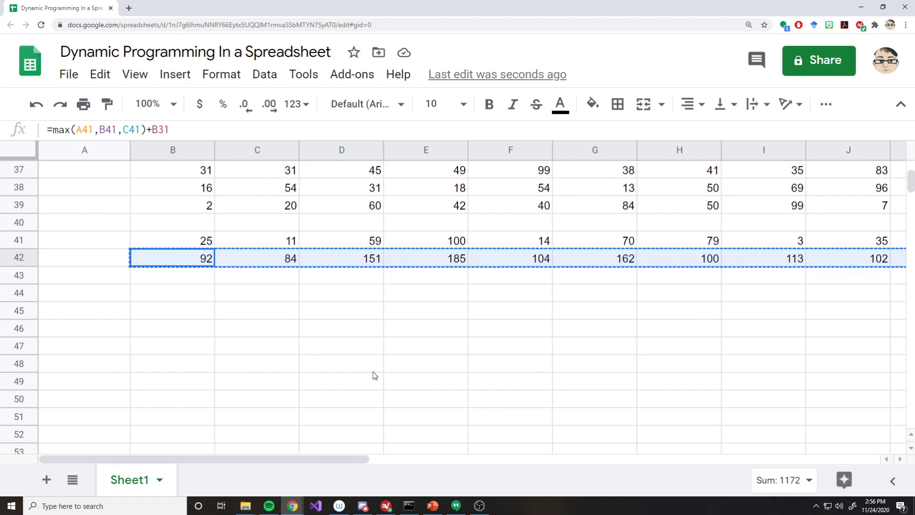
key("shift+Down")
key("shift+Down")
key("shift+Down")
key("shift+Down")
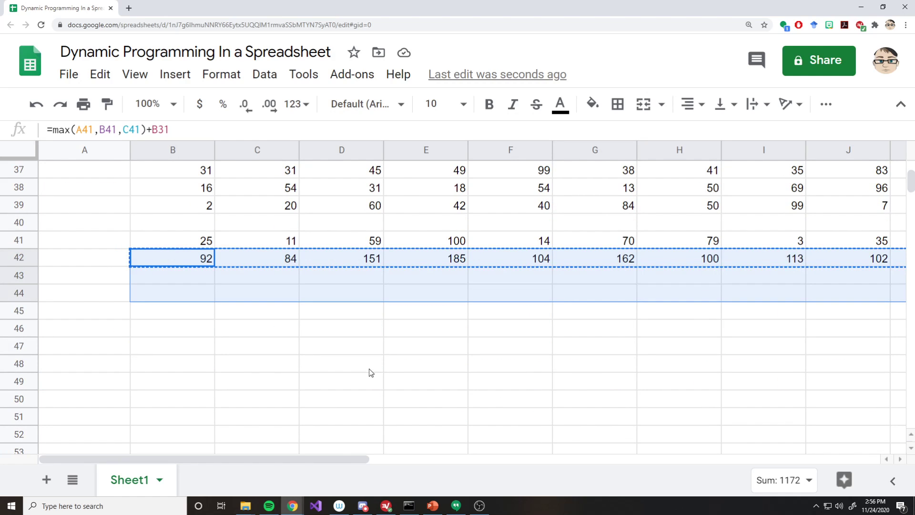
key("shift+Down")
key("shift+Down")
key("shift+Down")
key("shift+Down")
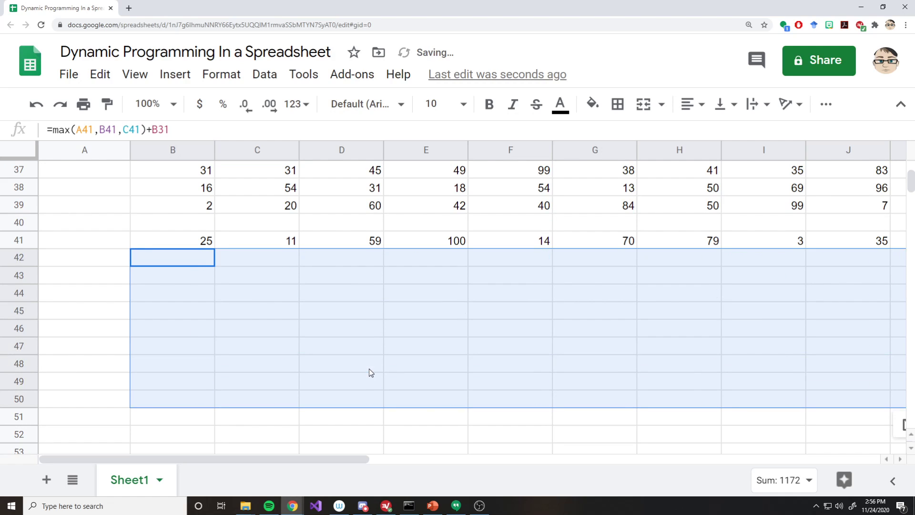
key("ctrl+v")
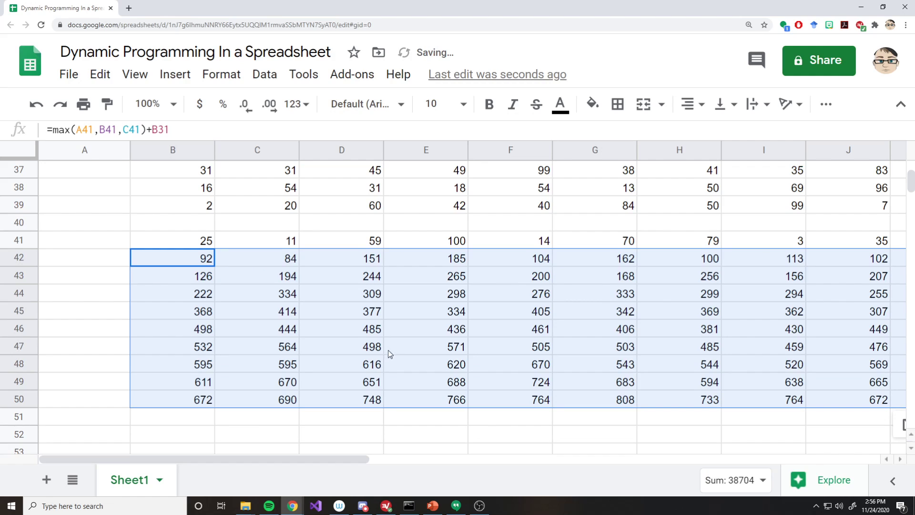
- Find the largest bottom-row total, 808 in G50, and shade it light green
left_click(423, 370)
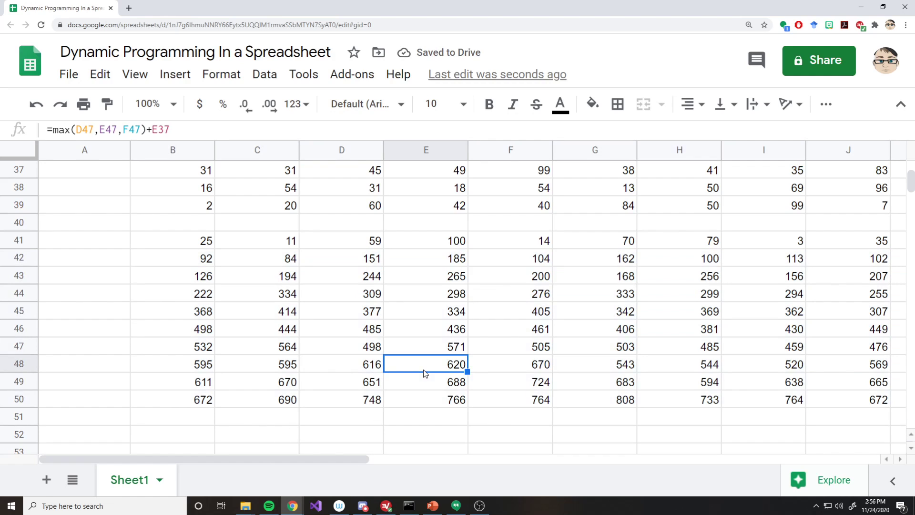
key("Down")
key("Down")
key("Right")
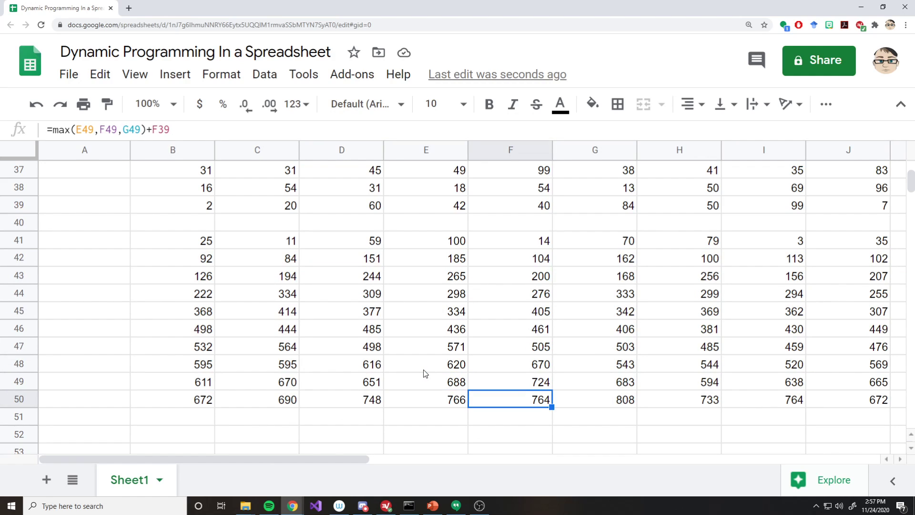
key("Right")
key("Right")
key("Right")
key("Right")
key("Right")
key("Right")
key("Left")
key("Left")
key("Left")
key("Left")
key("Left")
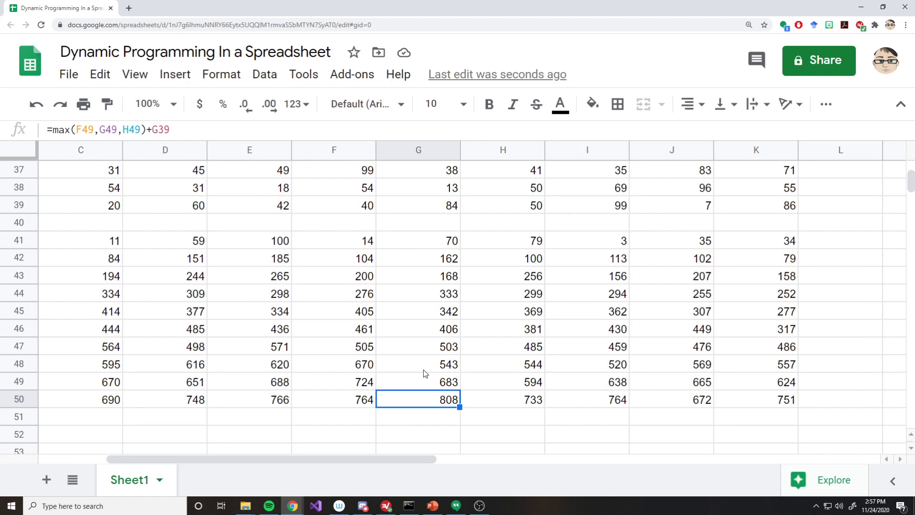
key("Left")
key("Left")
key("Left")
key("Left")
key("Left")
key("Left")
key("Right")
key("Right")
key("Right")
key("Right")
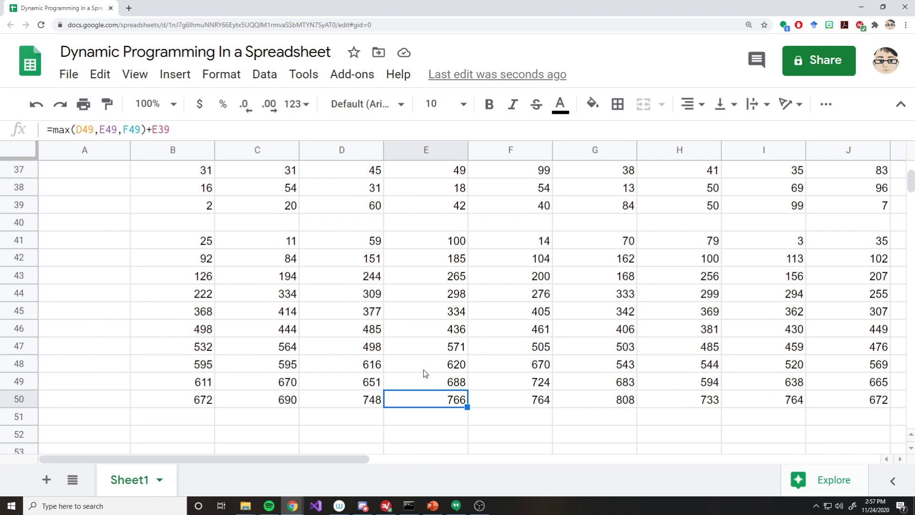
key("Right")
key("Right")
key("Right")
key("Left")
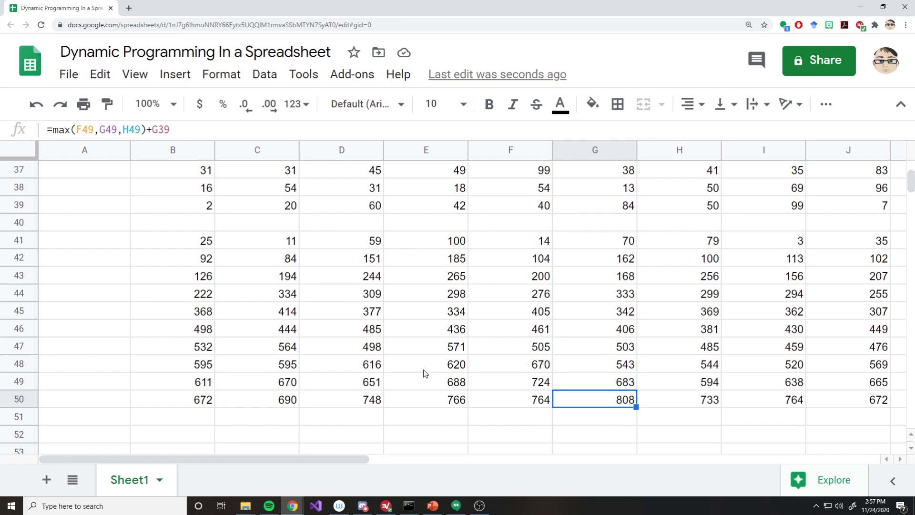
left_click(592, 104)
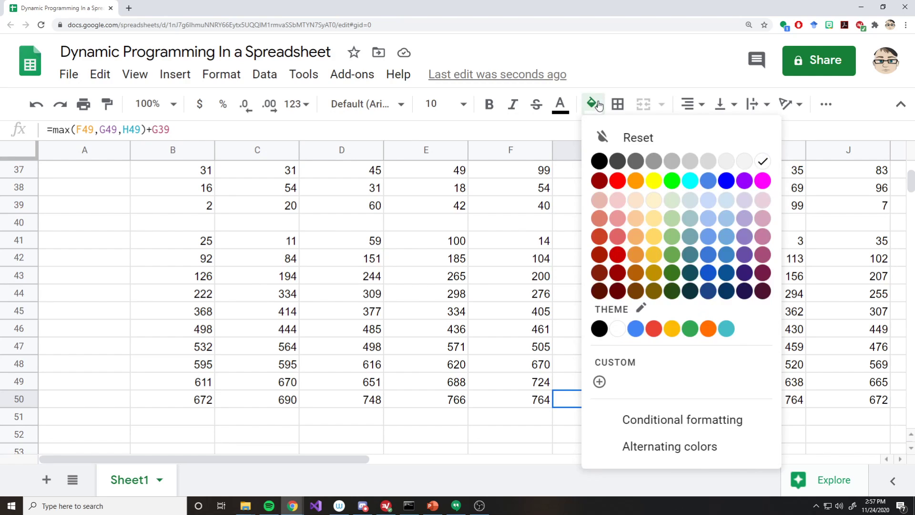
left_click(677, 203)
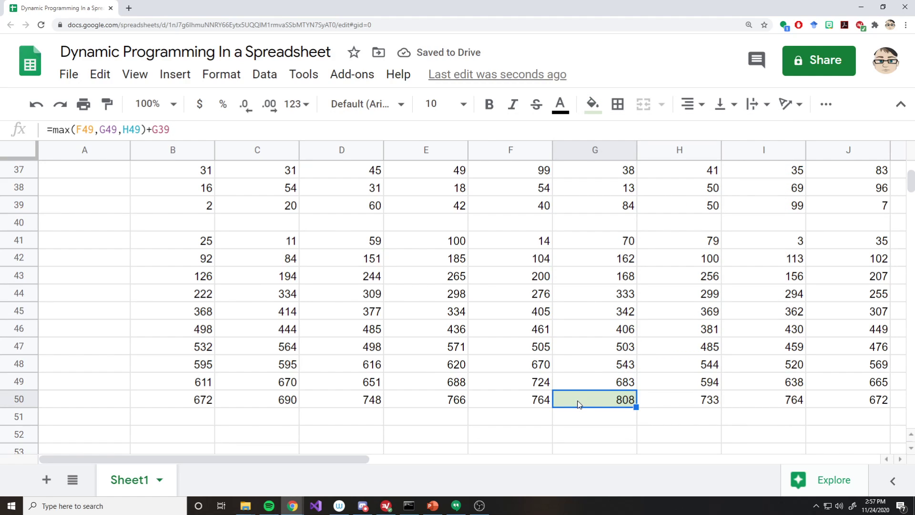
- Trace the best path up from 808, settling on F49 as the previous cell
key("Right")
key("Right")
key("Right")
key("Right")
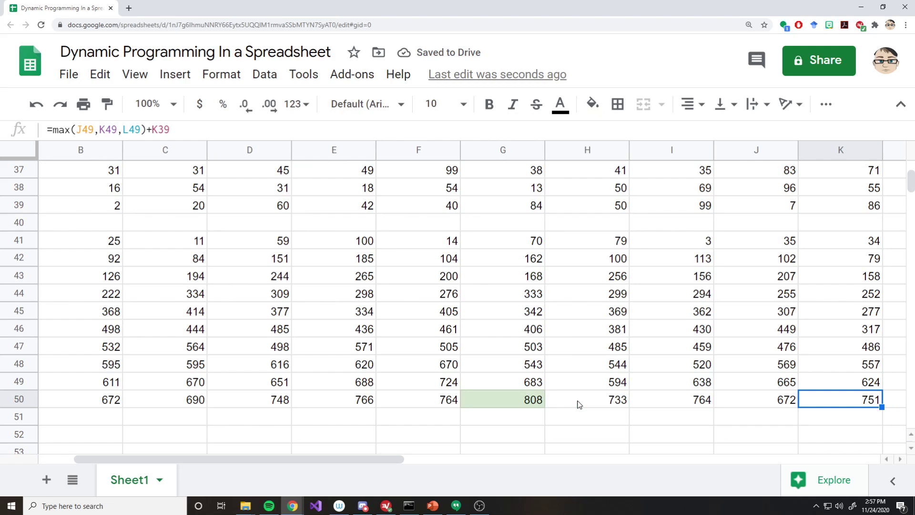
key("Right")
key("Left")
key("Left")
key("Left")
key("Left")
key("Left")
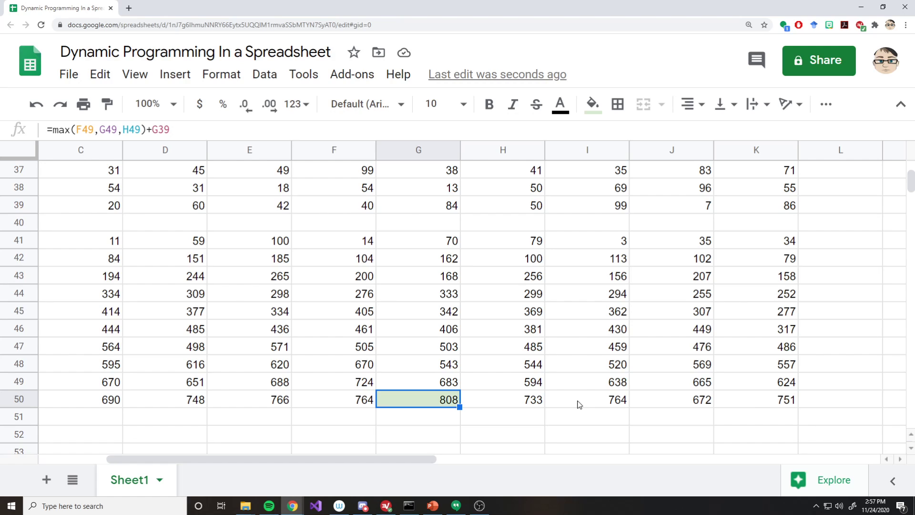
key("Up")
key("Right")
key("Right")
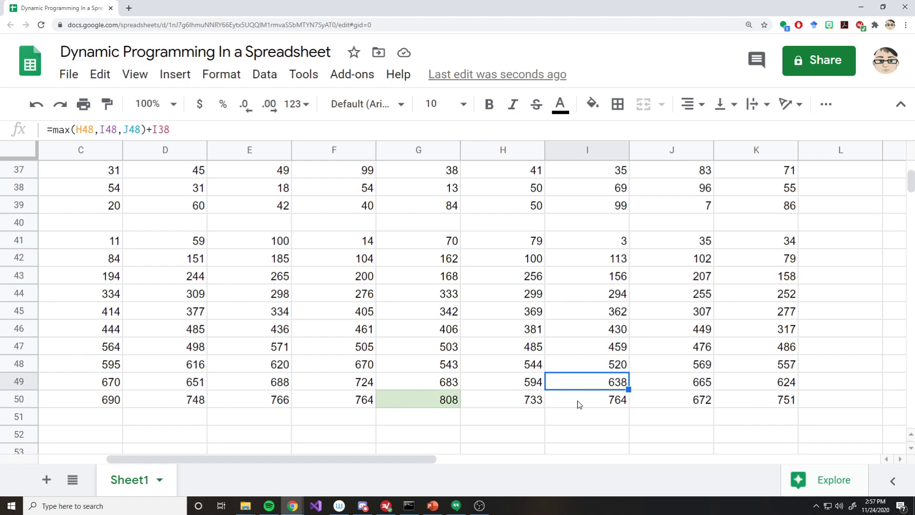
key("Left")
key("Left")
key("Left")
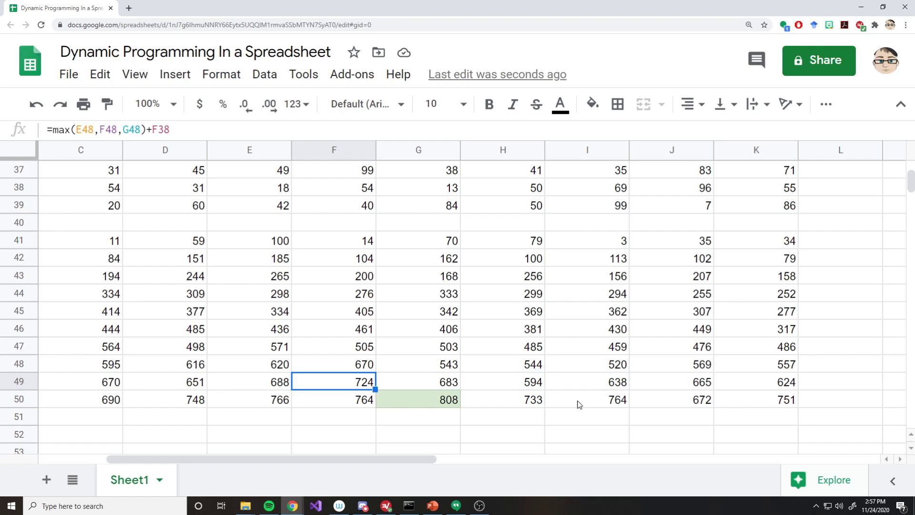
- Copy F49's green fill and paste it as format only into F48
left_click(593, 104)
left_click(671, 198)
key("ctrl+c")
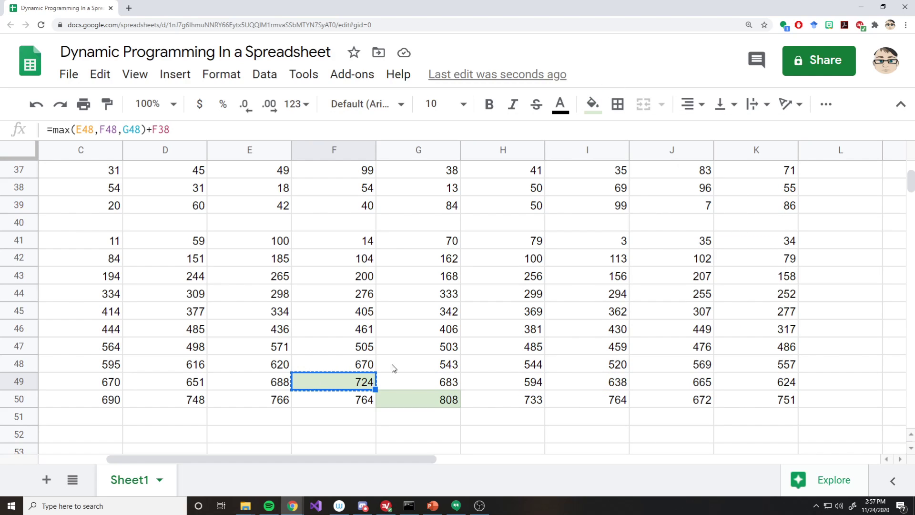
left_click(349, 366)
right_click(348, 364)
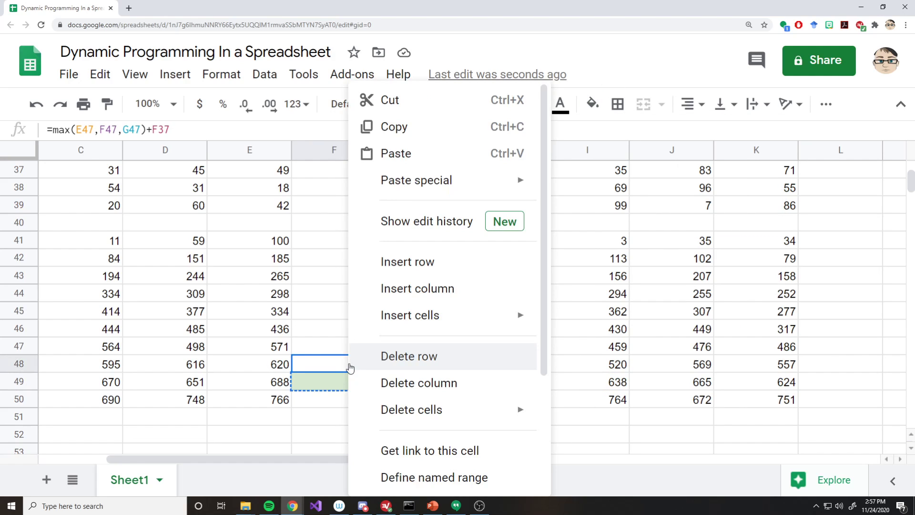
left_click(388, 151)
left_click(276, 392)
- Trace the larger predecessors from F48 and paste green formatting into E47 and D46
left_click(322, 364)
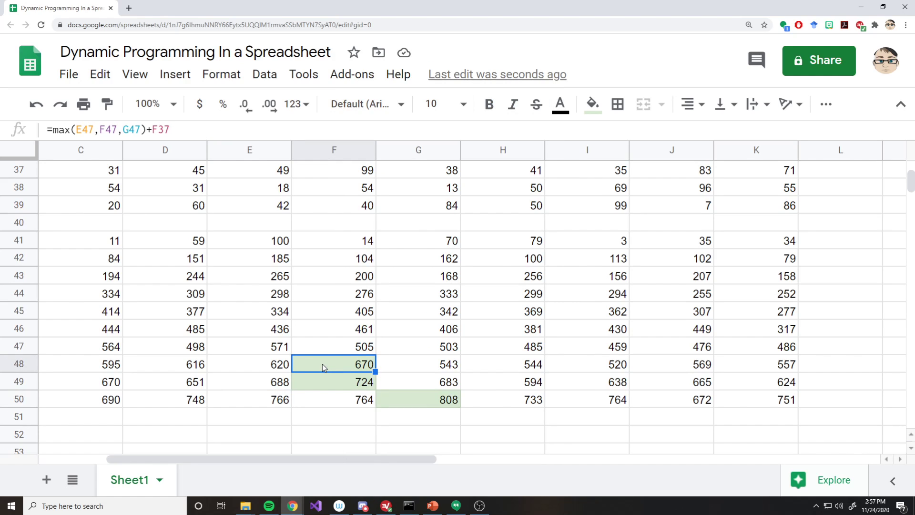
key("Up")
key("Left")
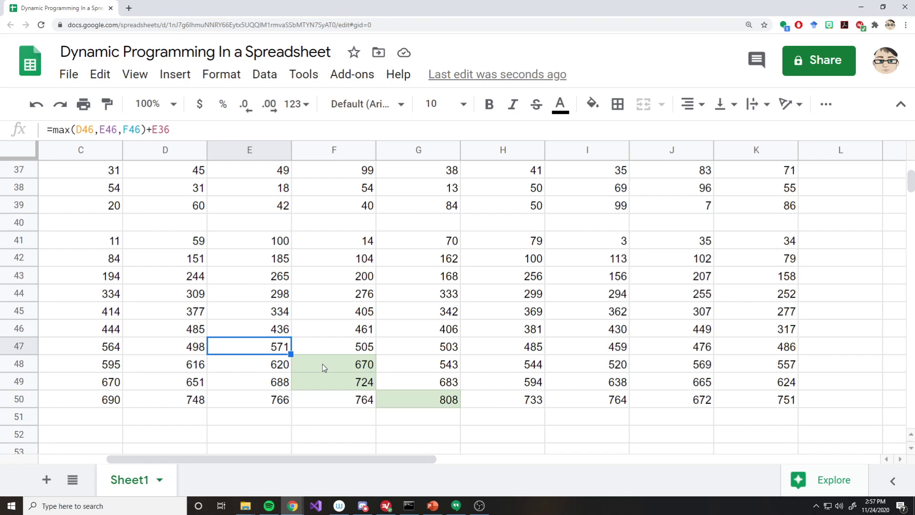
key("ctrl+alt+v")
key("Up")
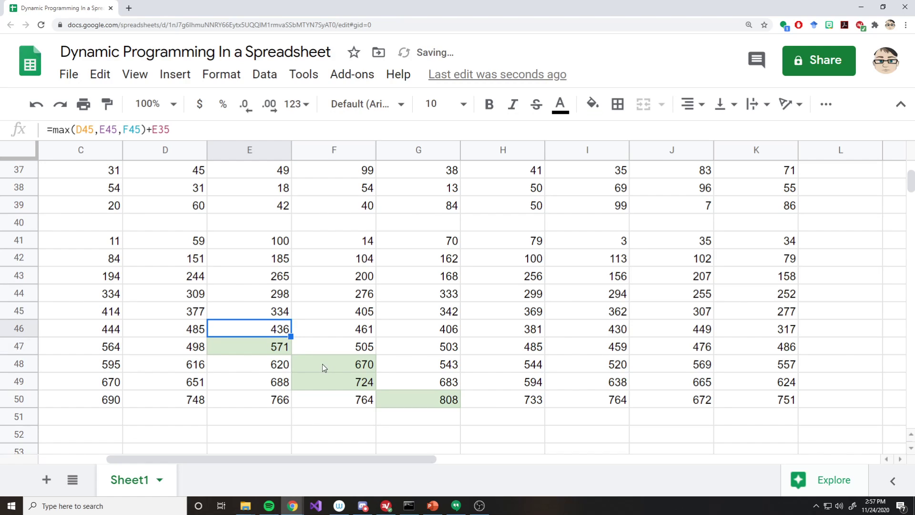
key("Left")
key("Right")
key("Right")
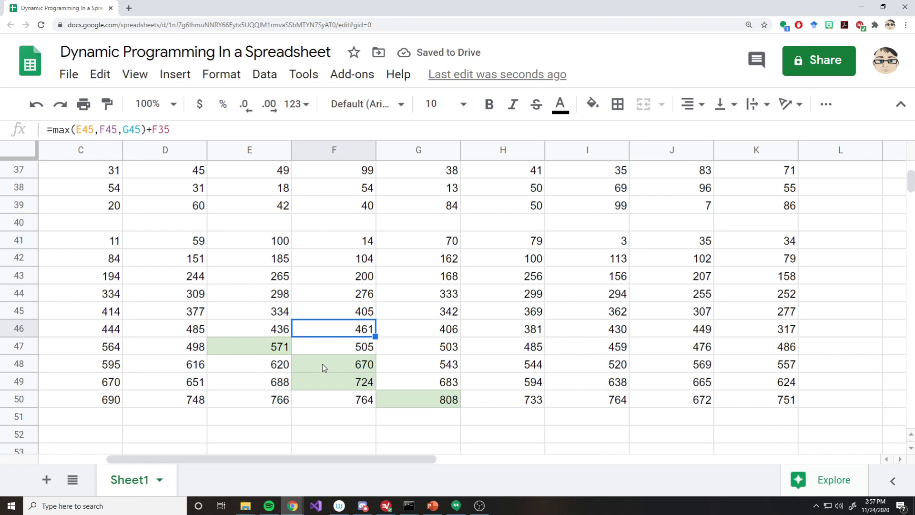
key("Left")
key("Left")
key("ctrl+alt+v")
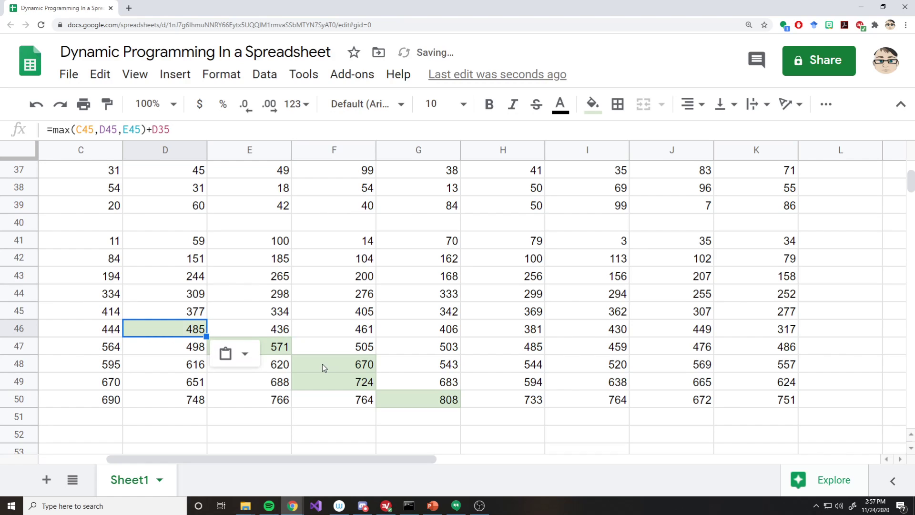
- Continue the path upward, shading C45 and C44 green
key("Up")
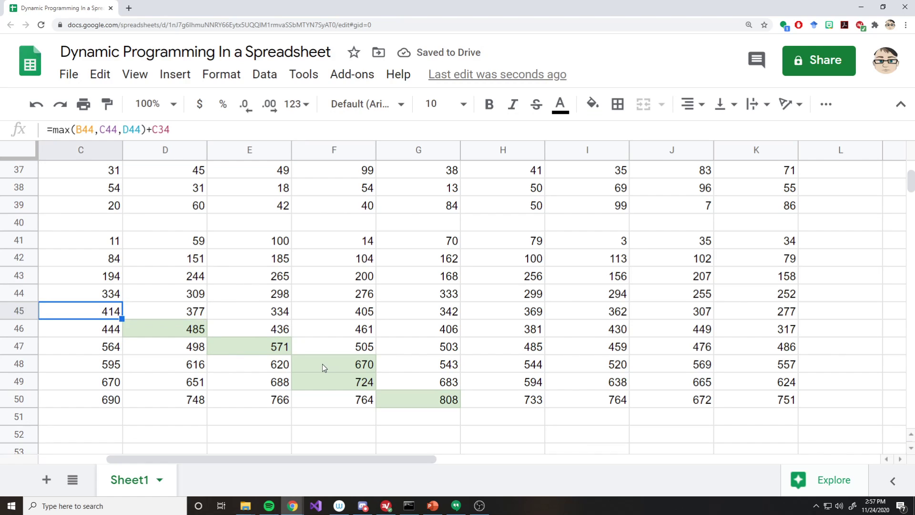
key("Right")
key("Left")
key("Left")
key("ctrl+alt+v")
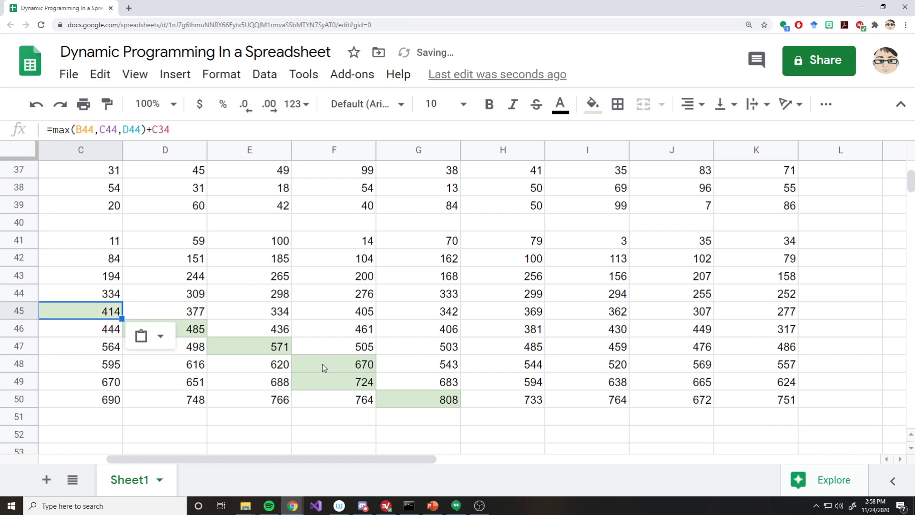
key("Up")
key("Right")
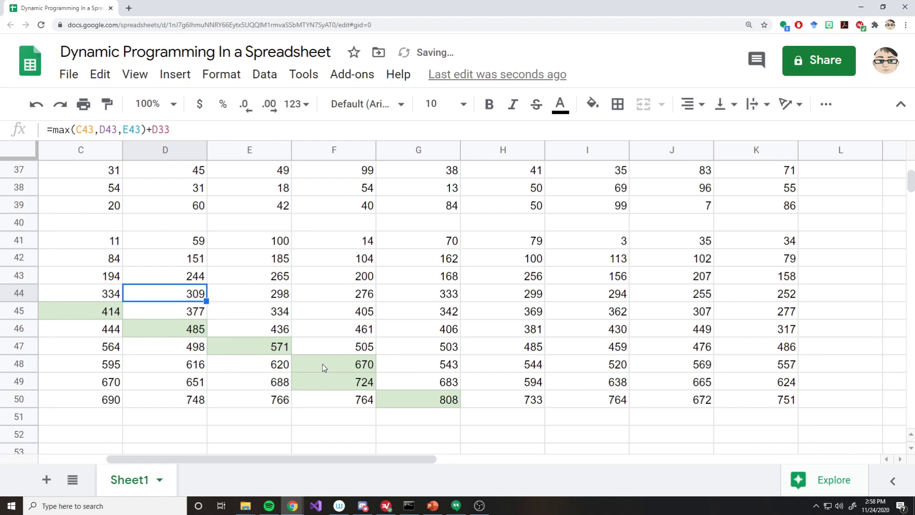
key("Right")
key("Left")
key("Left")
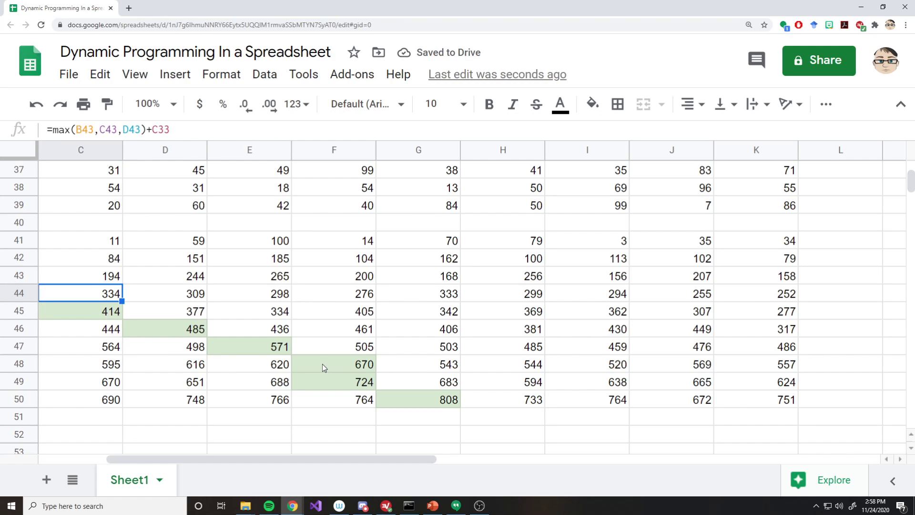
key("ctrl+v")
- Finish the path by pasting green into D43, E42 and the start cell E41
key("Up")
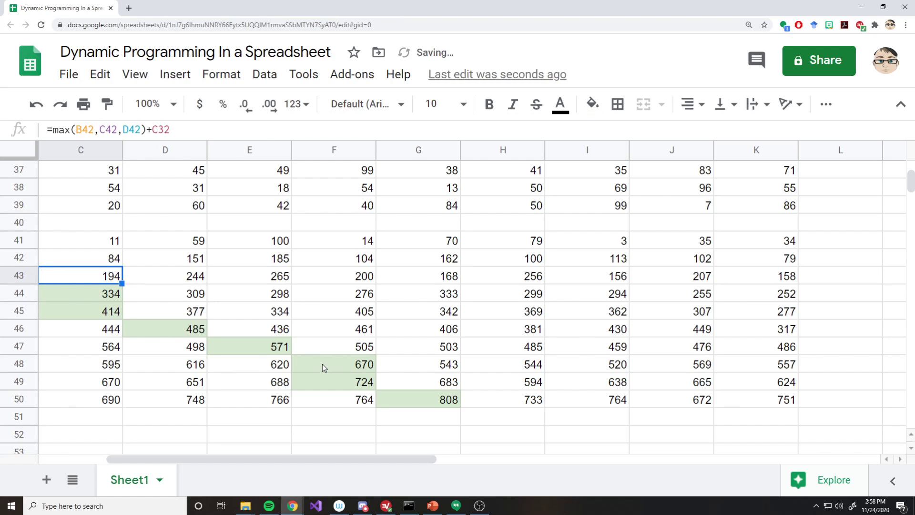
key("Right")
key("ctrl+v")
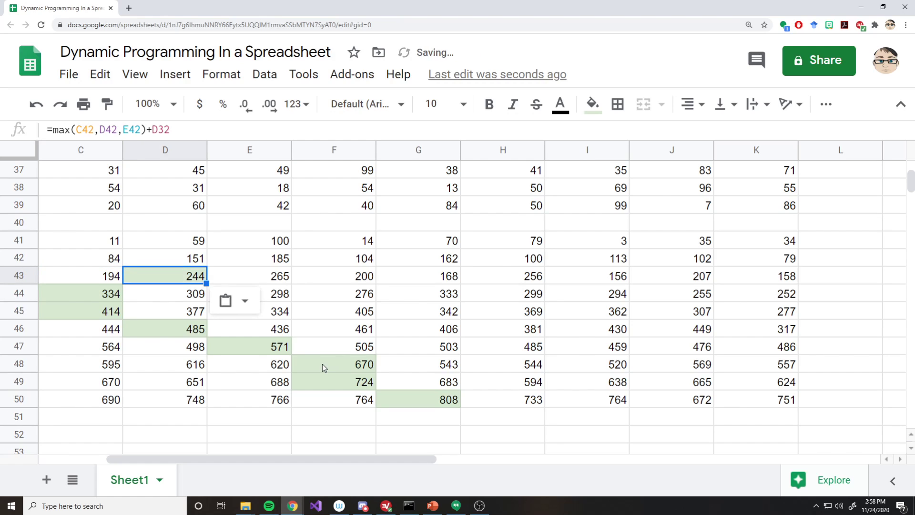
key("Up")
key("Right")
key("ctrl+v")
key("Up")
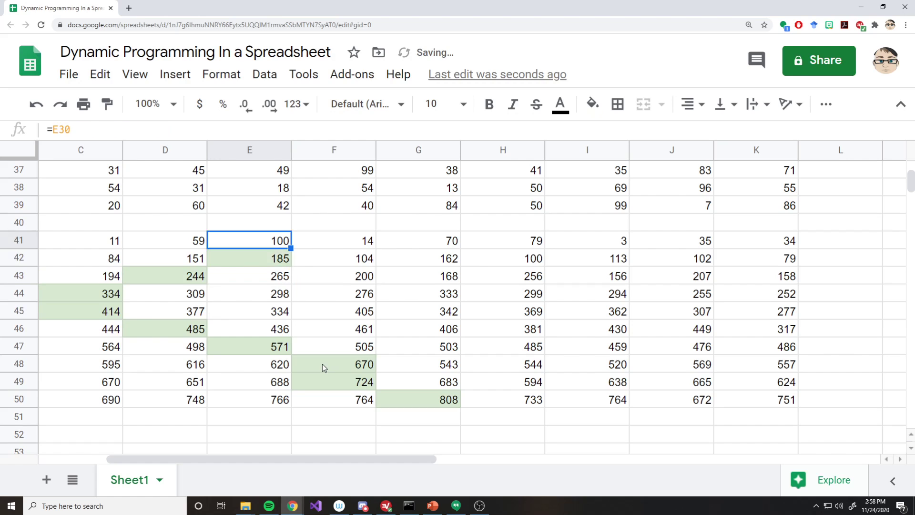
key("ctrl+v")
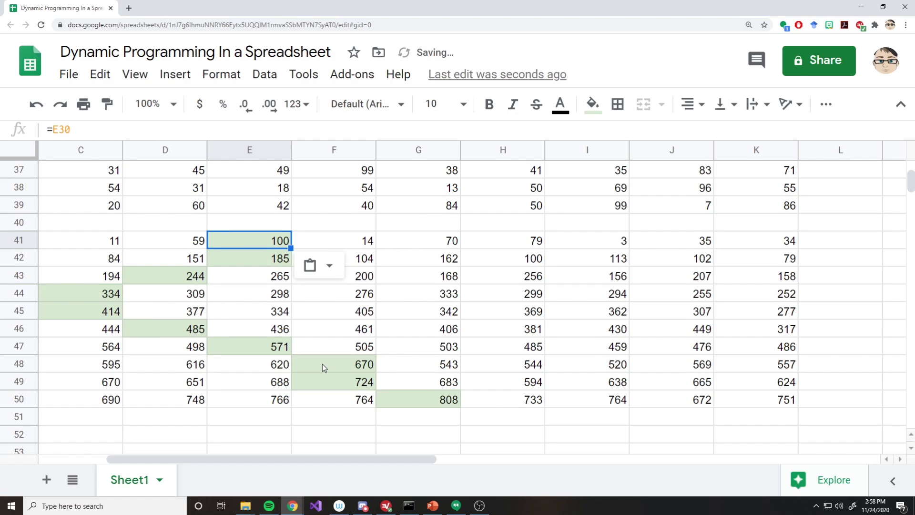
- Scroll to the Dungeon Escape grid and paste the green fill into end cell K27
scroll(322, 364, "up", 2)
scroll(323, 368, "up", 2)
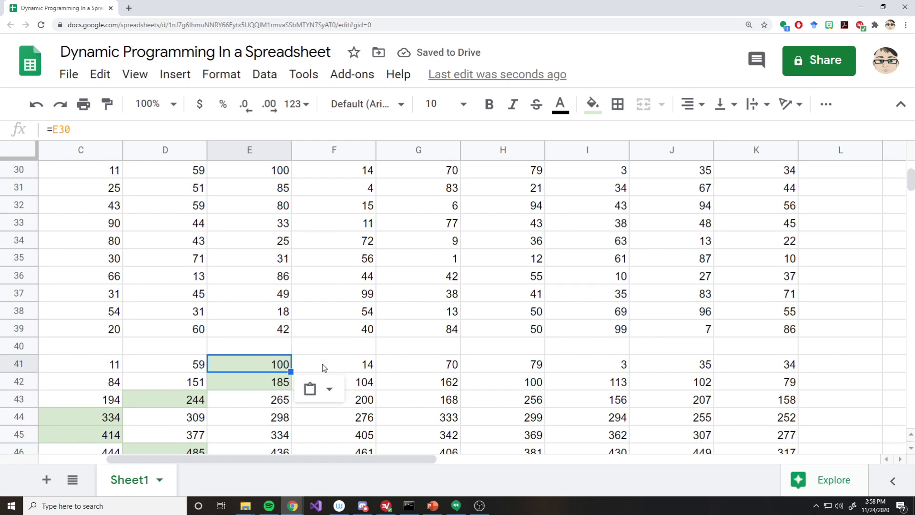
scroll(323, 368, "down", 1)
scroll(324, 368, "down", 3)
scroll(323, 367, "up", 2)
scroll(322, 364, "up", 1)
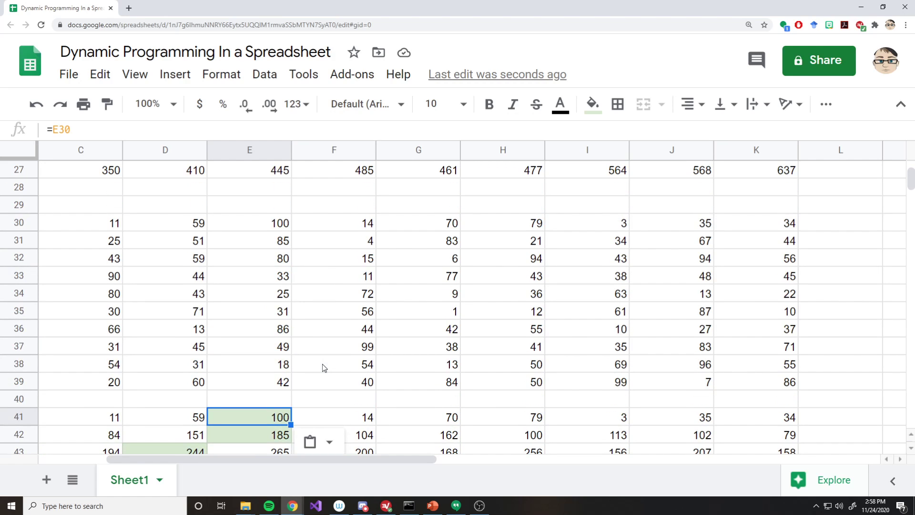
scroll(159, 352, "down", 2)
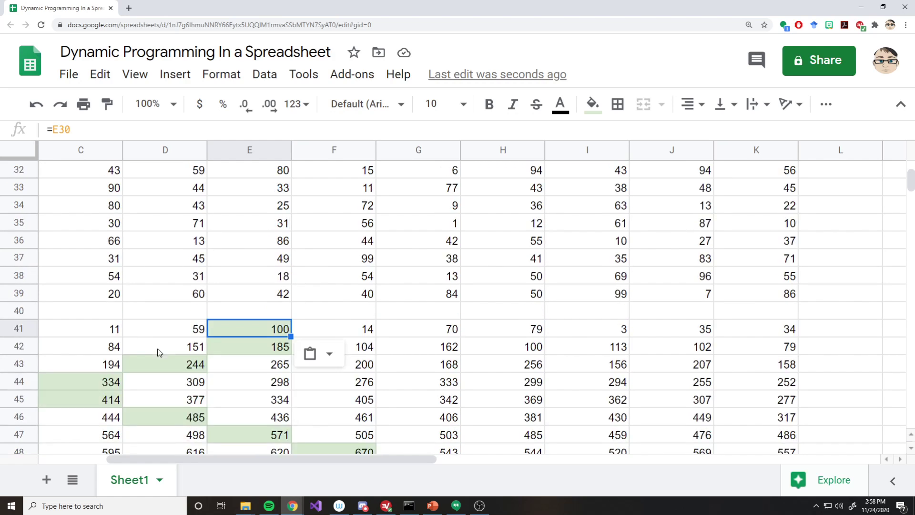
scroll(381, 420, "down", 2)
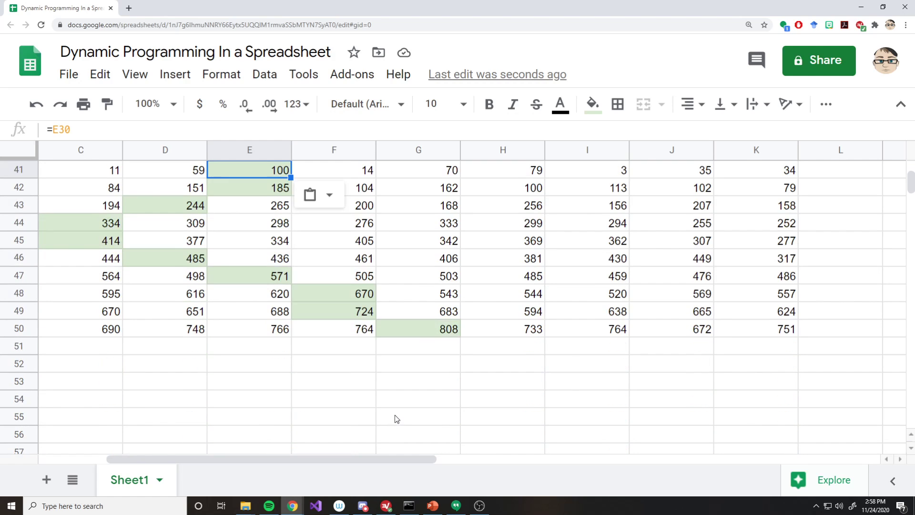
scroll(406, 378, "up", 5)
scroll(428, 429, "down", 2)
scroll(319, 350, "up", 3)
scroll(319, 354, "up", 2)
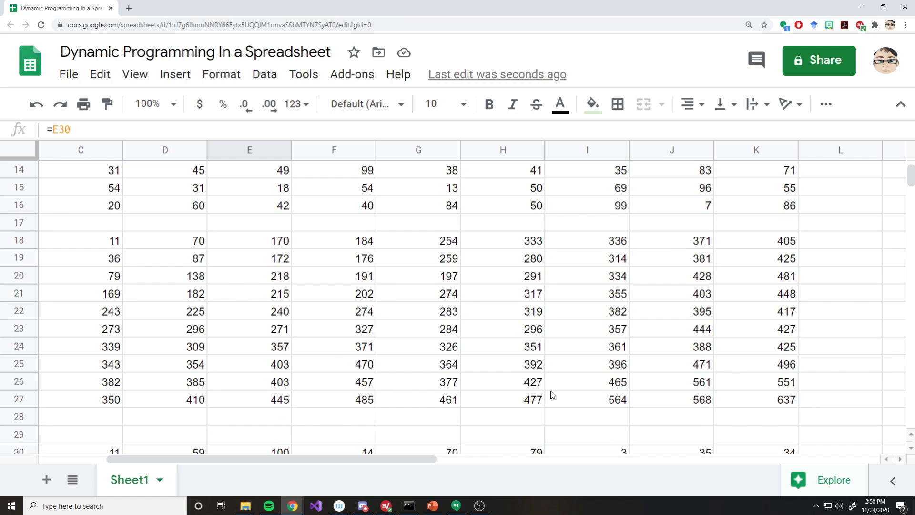
left_click(779, 399)
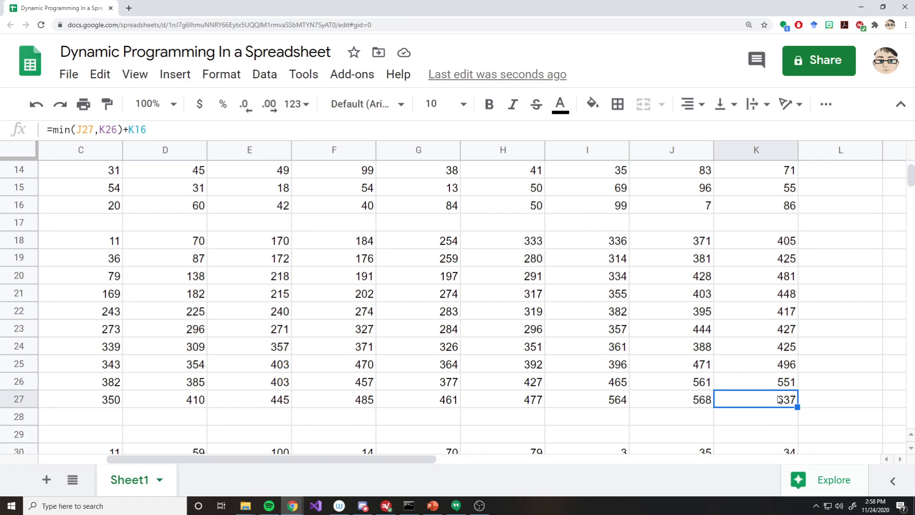
key("ctrl+v")
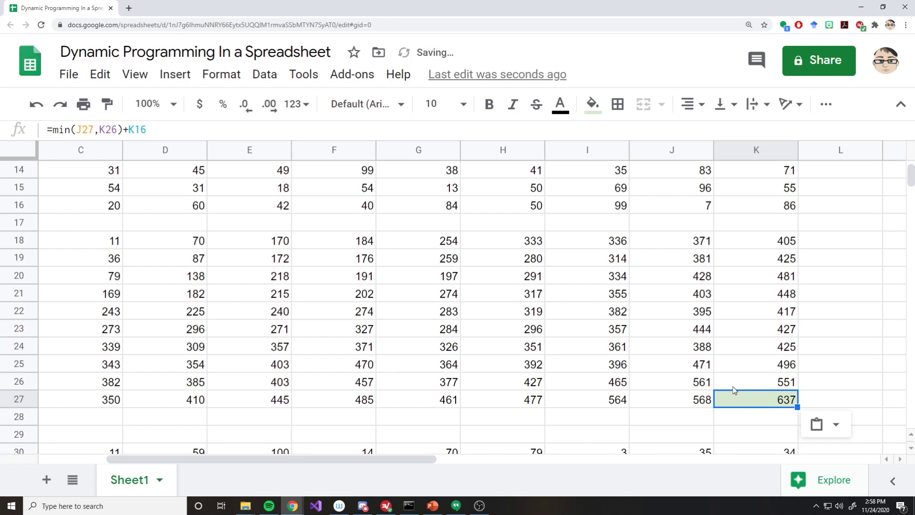
- Paste the green fill into J27 and I27 as the next path cells
left_click(696, 403)
key("ctrl+v")
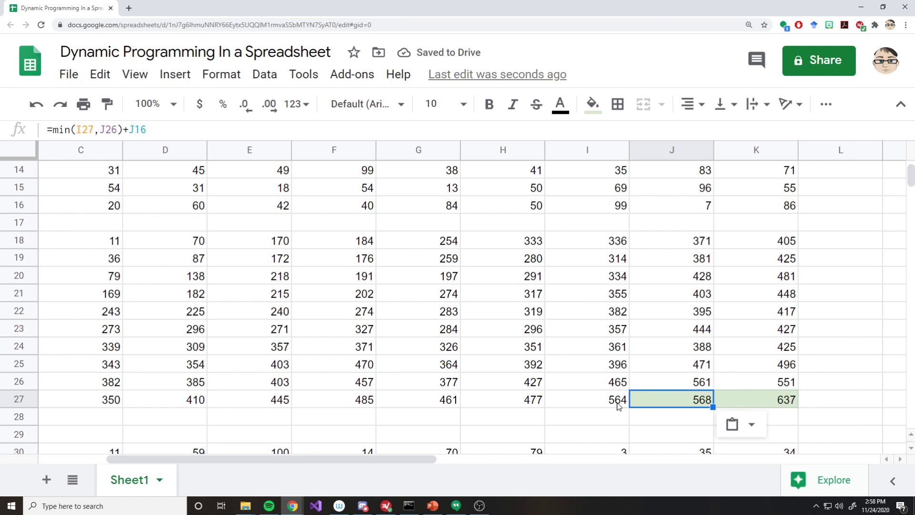
left_click(617, 403)
key("ctrl+v")
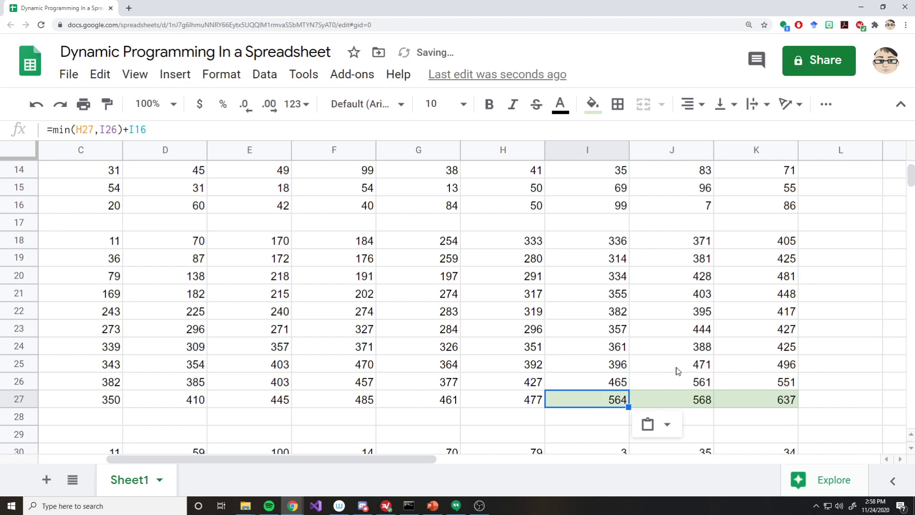
- Return the view to row 1 and column A of Sheet1
scroll(243, 360, "up", 5)
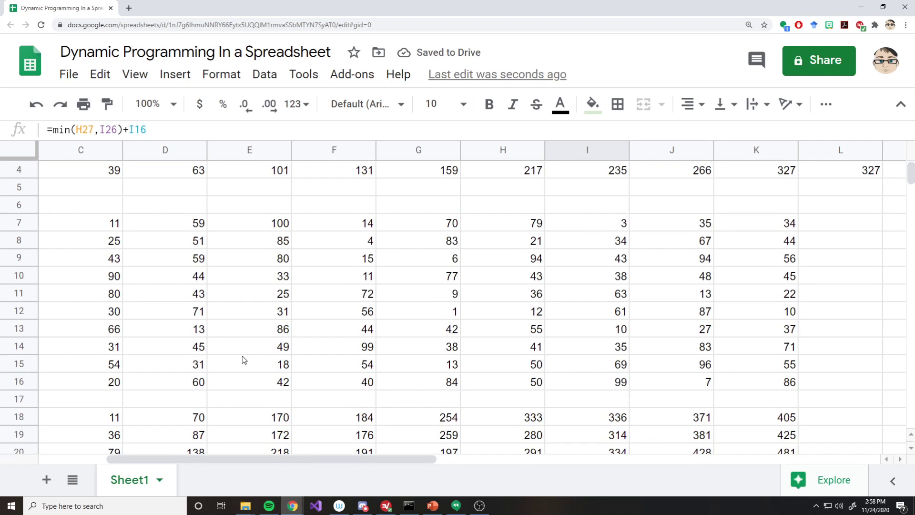
left_click_drag(270, 457, 203, 457)
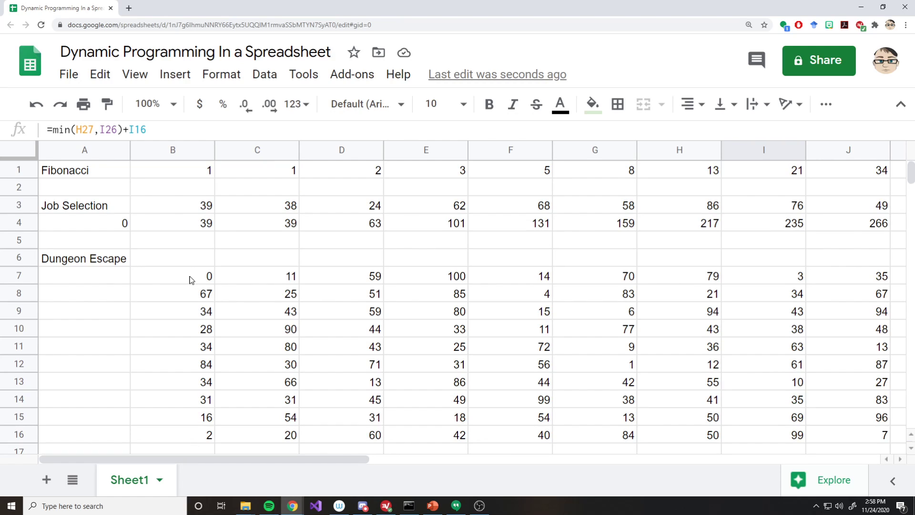